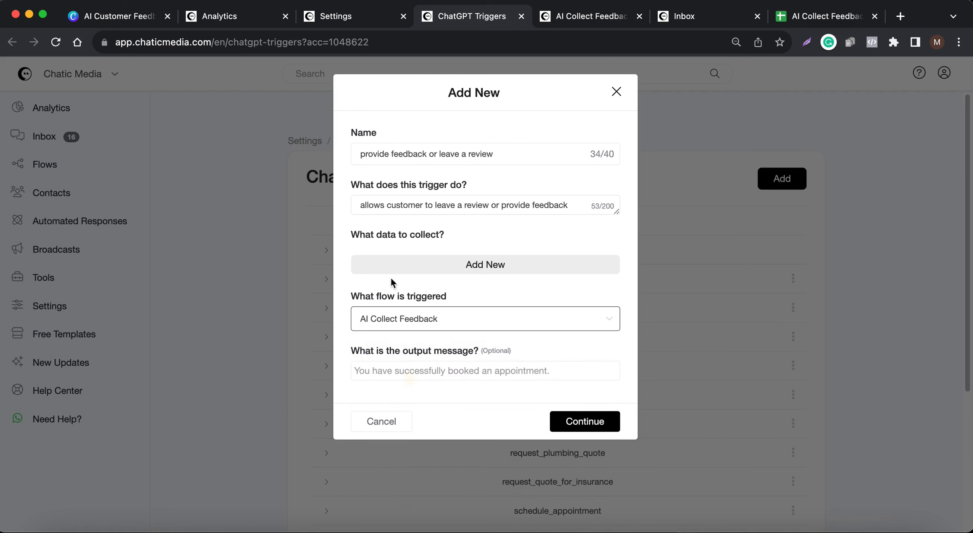
# Step: Set AI Collect Feedback as the flow triggered by the new feedback and review trigger, and save the trigger
pyautogui.click(570, 16)
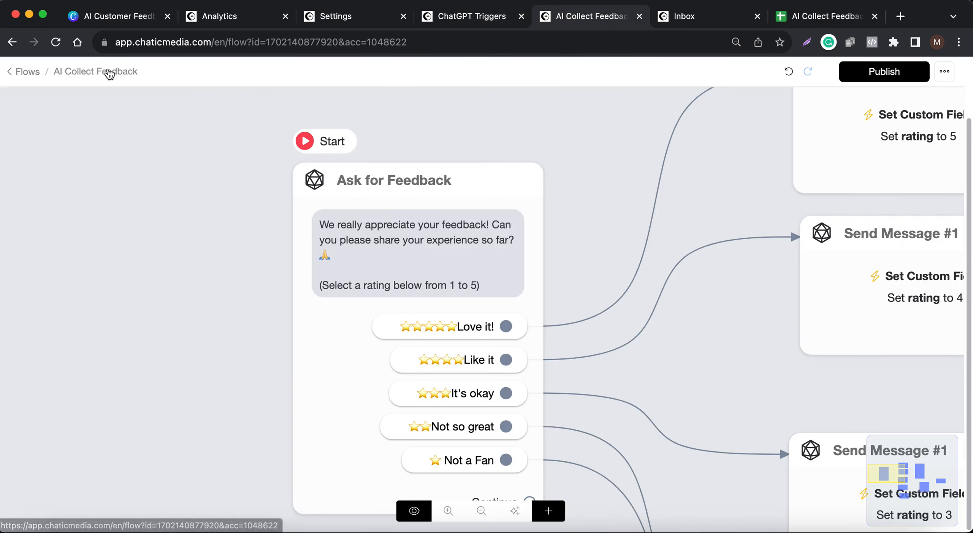
pyautogui.click(454, 20)
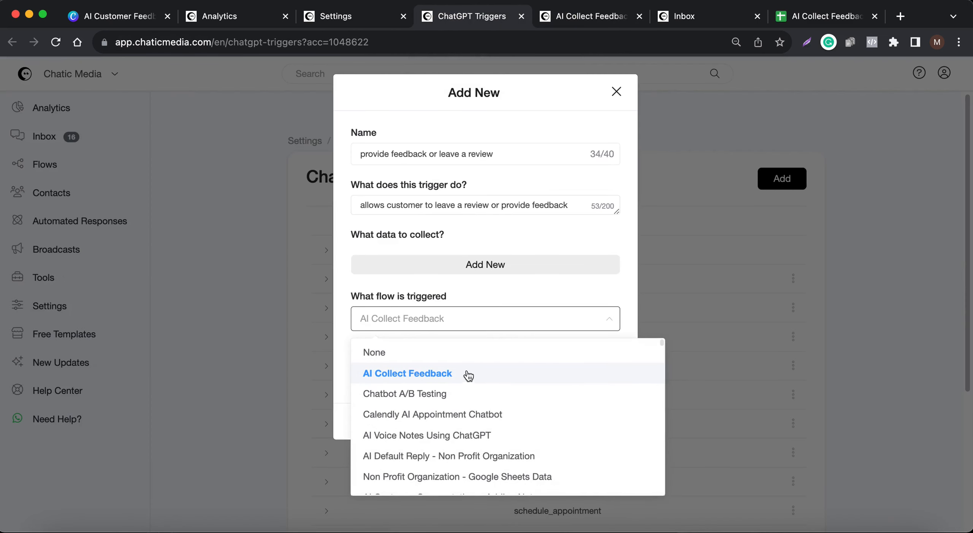
pyautogui.click(409, 374)
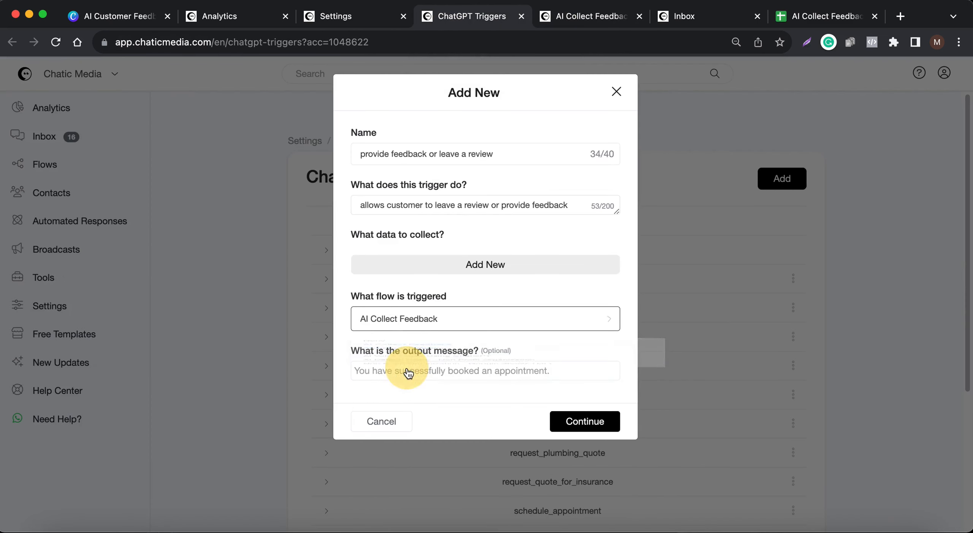
pyautogui.click(584, 422)
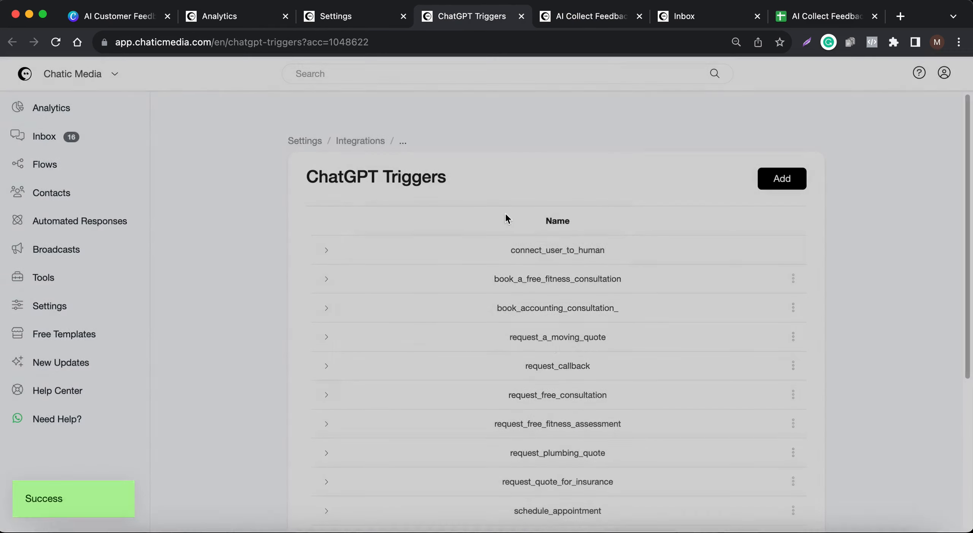
pyautogui.scroll(-5, 460, 159)
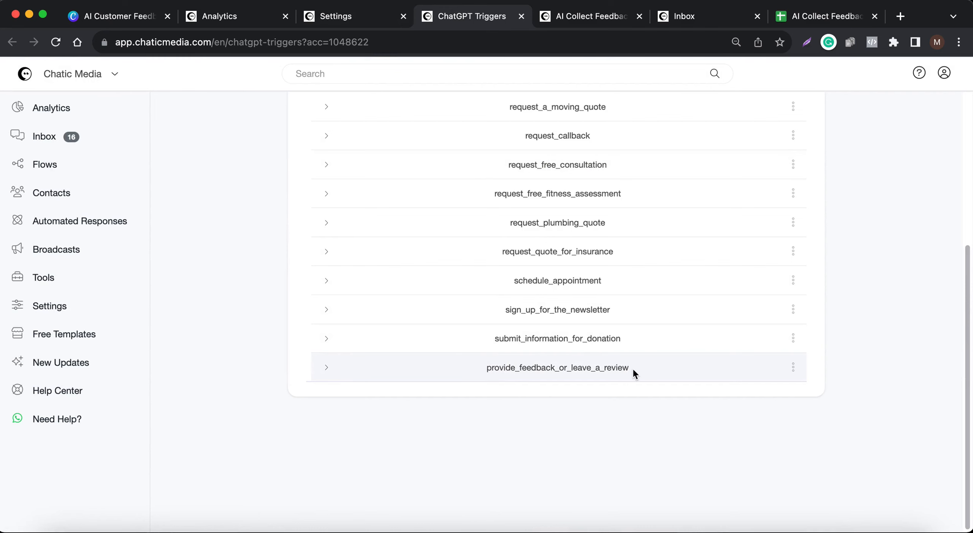
# Step: Edit the OpenAI ChatGPT integration in Settings and select the provide_feedback_or_leave_a_review trigger
pyautogui.click(370, 16)
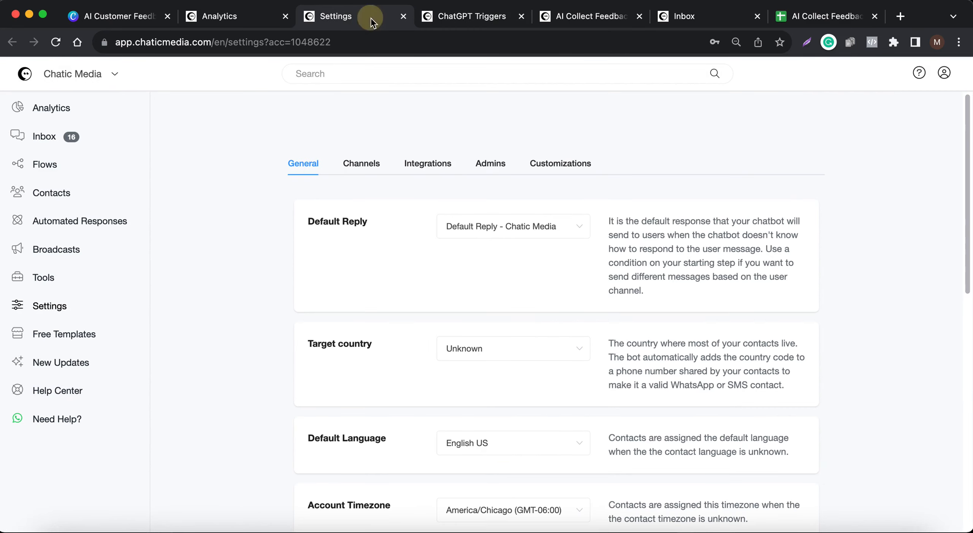
pyautogui.click(428, 167)
pyautogui.click(380, 284)
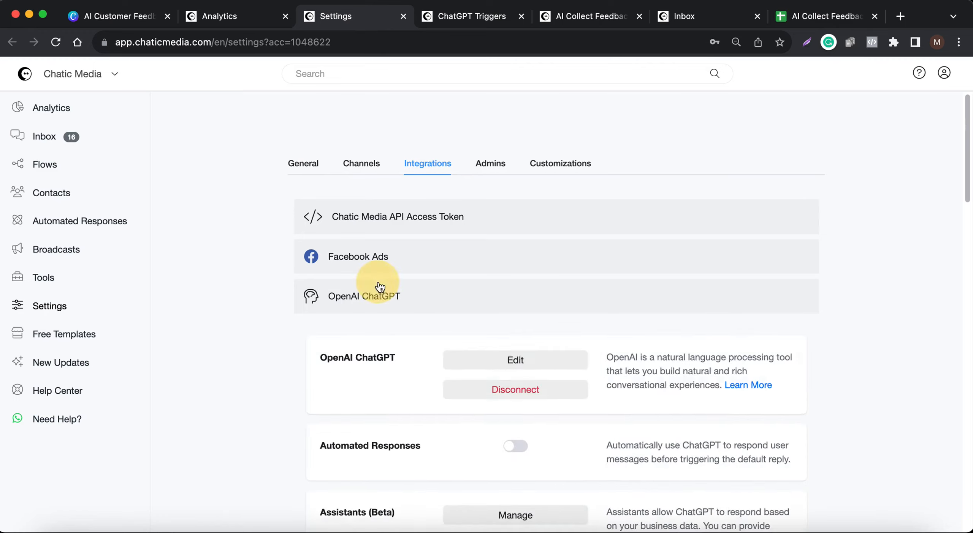
pyautogui.scroll(-3, 494, 262)
pyautogui.click(508, 268)
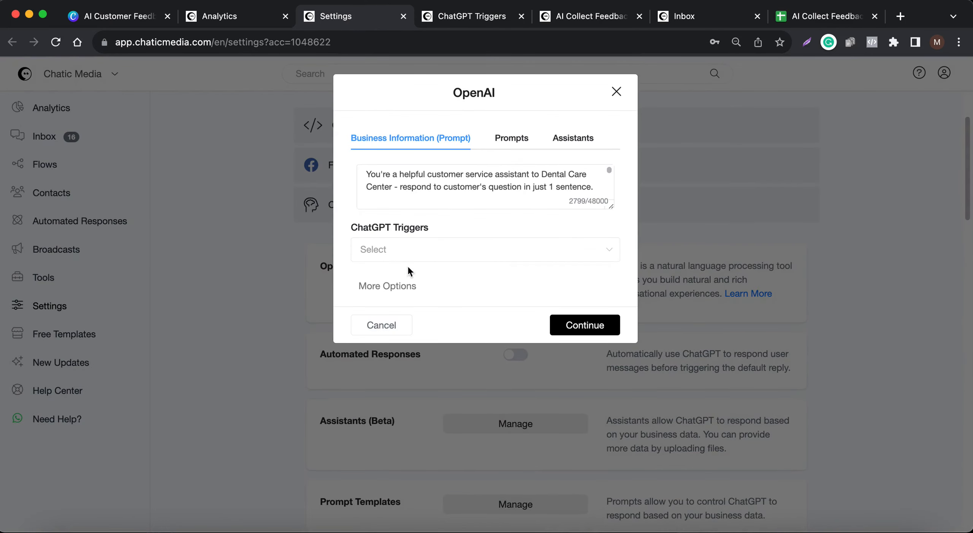
pyautogui.click(408, 254)
pyautogui.scroll(-3, 450, 342)
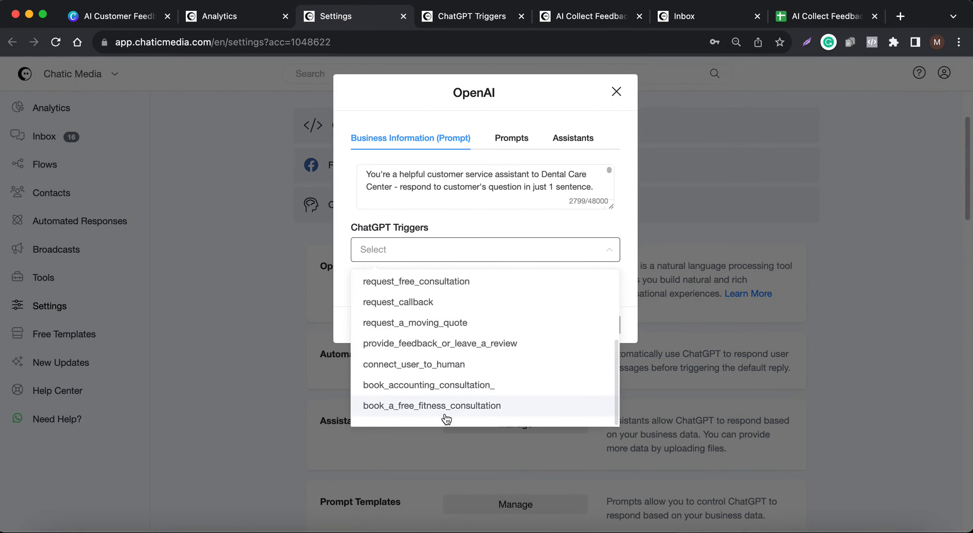
pyautogui.click(485, 346)
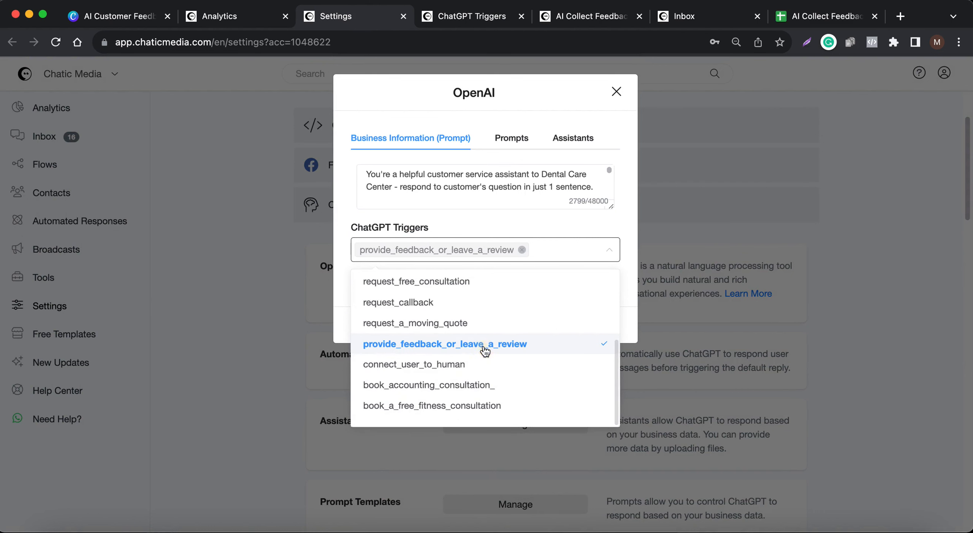
pyautogui.click(491, 225)
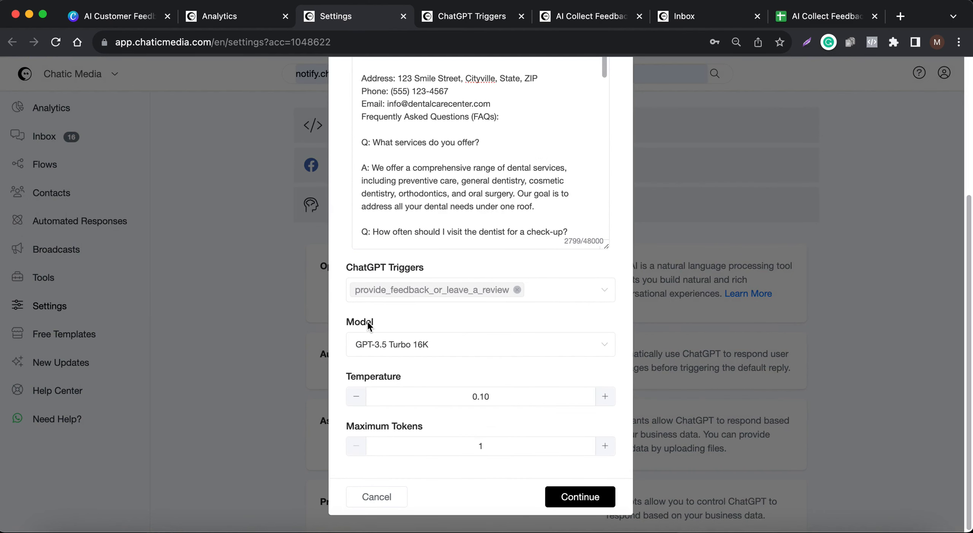
# Step: Clear the maximum tokens value and save the OpenAI settings
pyautogui.moveTo(505, 445); pyautogui.dragTo(447, 446)
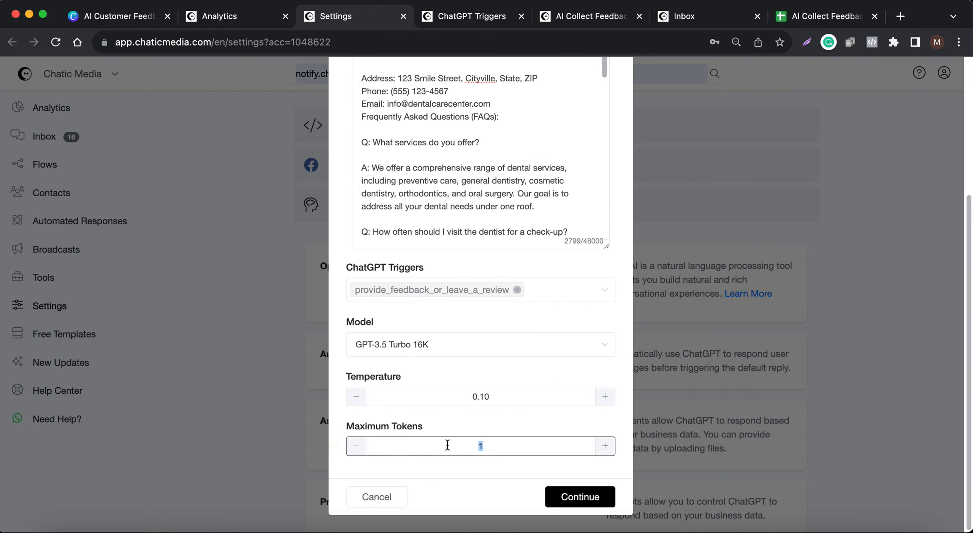
pyautogui.press('BackSpace')
pyautogui.click(499, 419)
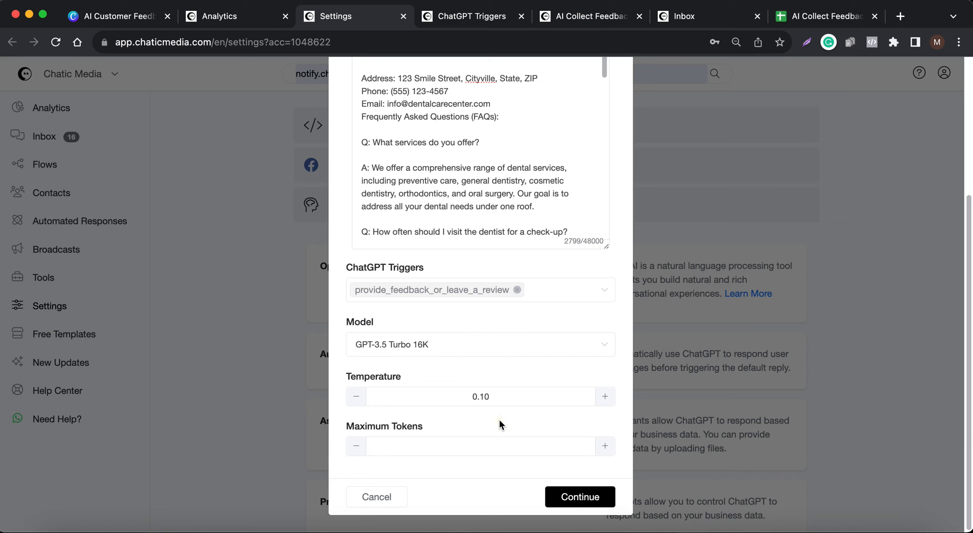
pyautogui.click(579, 498)
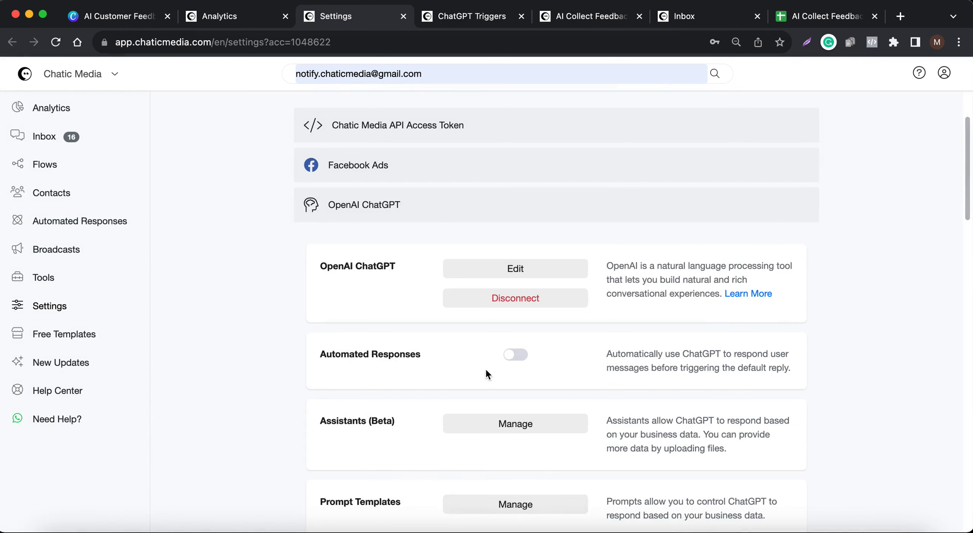
# Step: Enable automated ChatGPT responses and save the settings
pyautogui.click(517, 354)
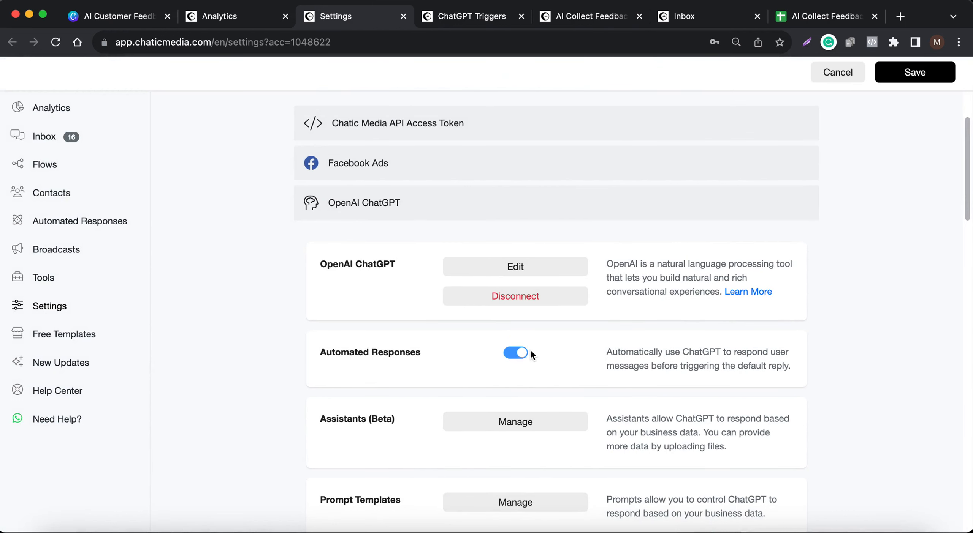
pyautogui.click(912, 74)
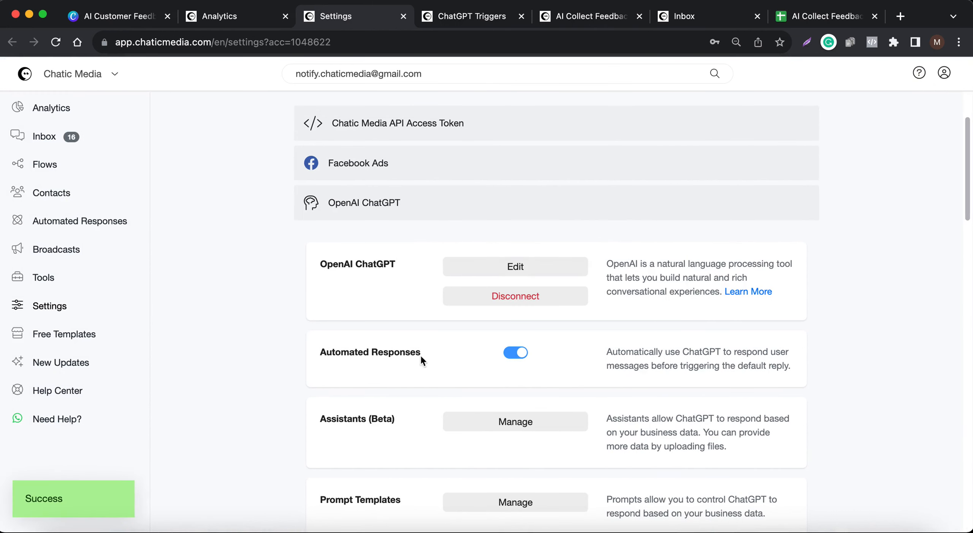
# Step: Reopen the OpenAI settings and review the full business information prompt and the available saved prompts
pyautogui.click(524, 266)
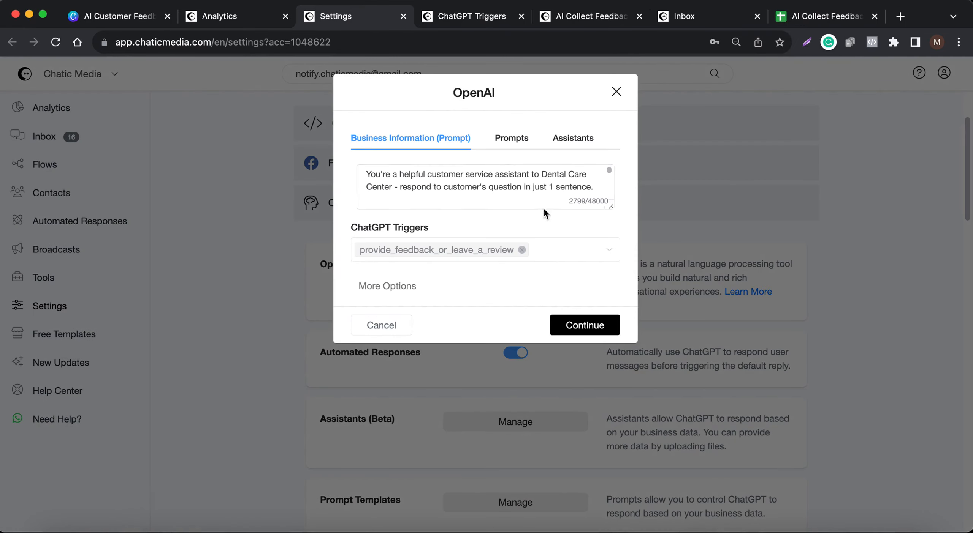
pyautogui.moveTo(610, 206); pyautogui.dragTo(604, 470)
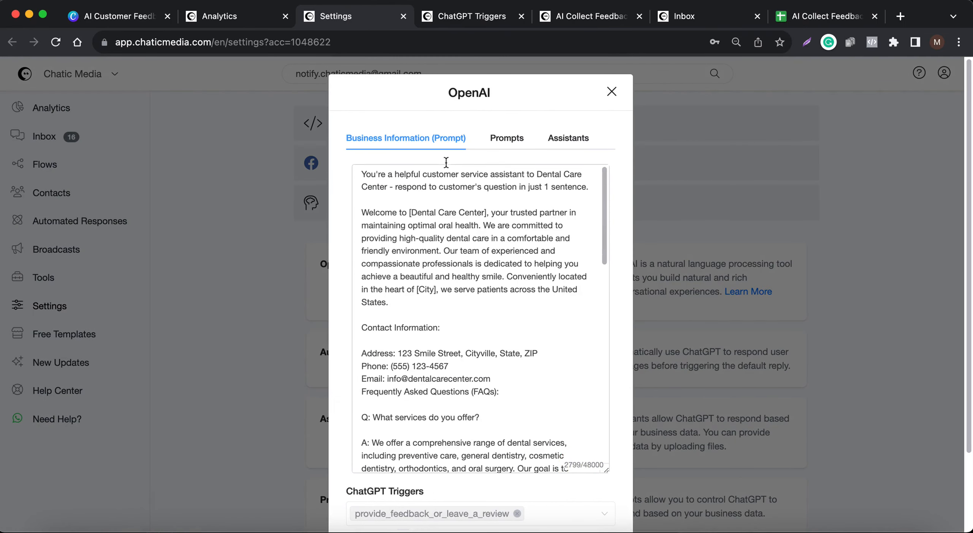
pyautogui.click(502, 140)
pyautogui.click(437, 178)
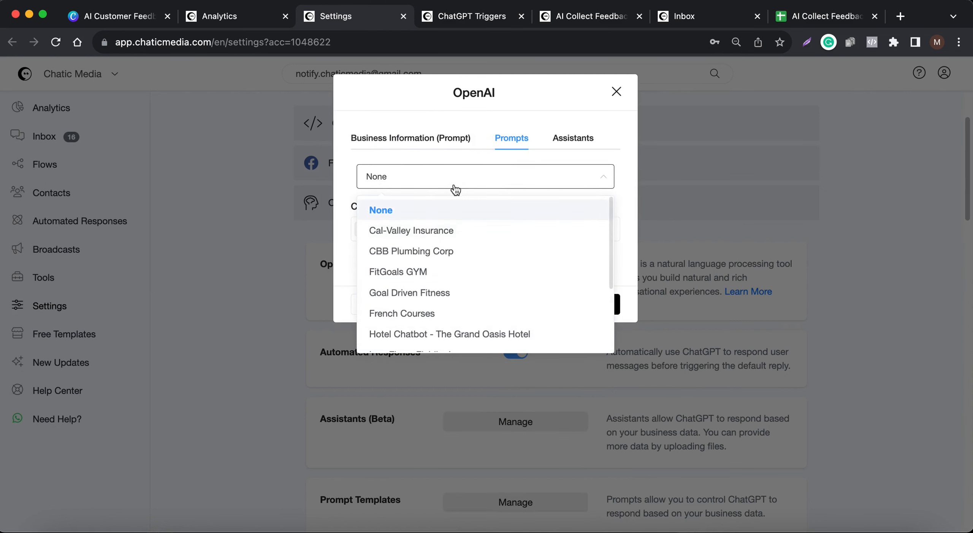
pyautogui.click(456, 139)
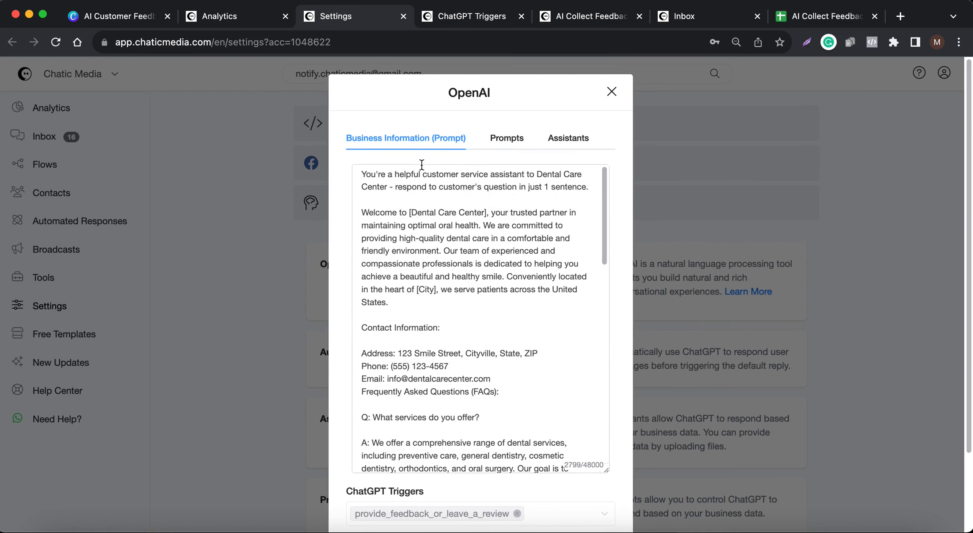
pyautogui.scroll(-15, 437, 205)
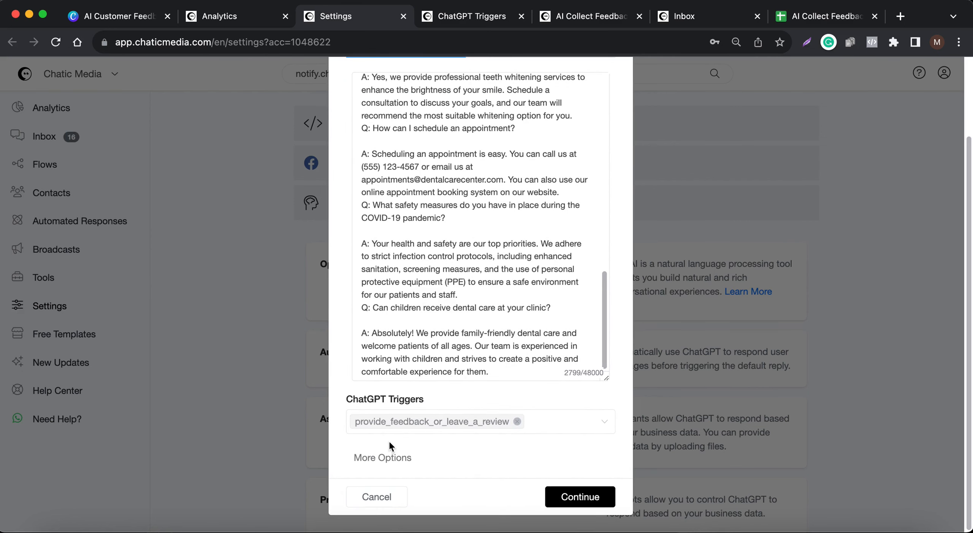
# Step: Show the additional OpenAI options and add the connect_user_to_human trigger alongside the feedback trigger
pyautogui.click(383, 457)
pyautogui.click(563, 422)
pyautogui.scroll(-3, 434, 334)
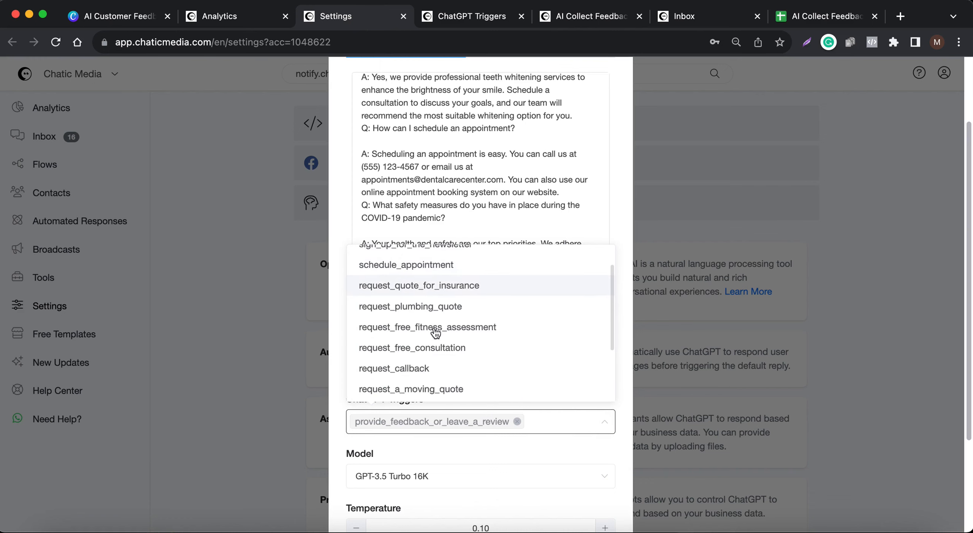
pyautogui.scroll(-2, 435, 334)
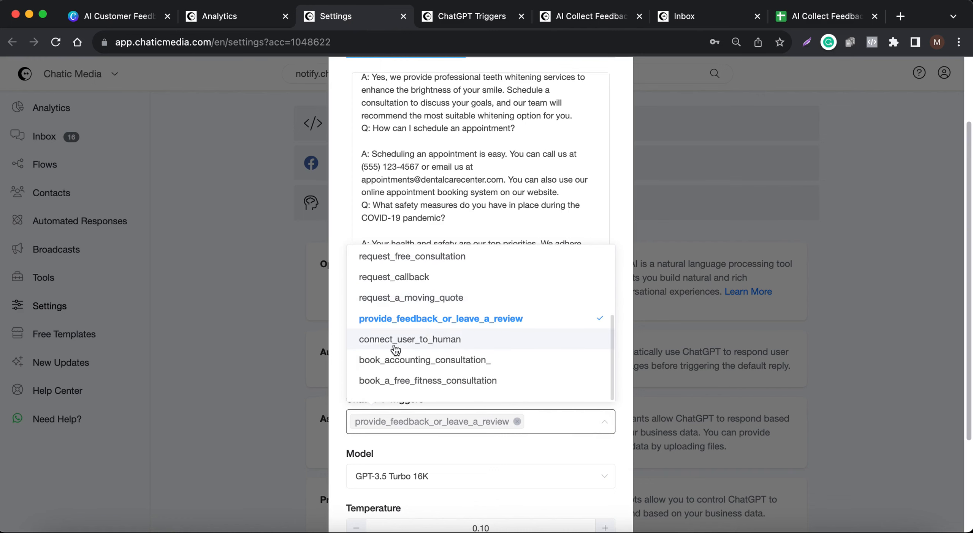
pyautogui.click(421, 345)
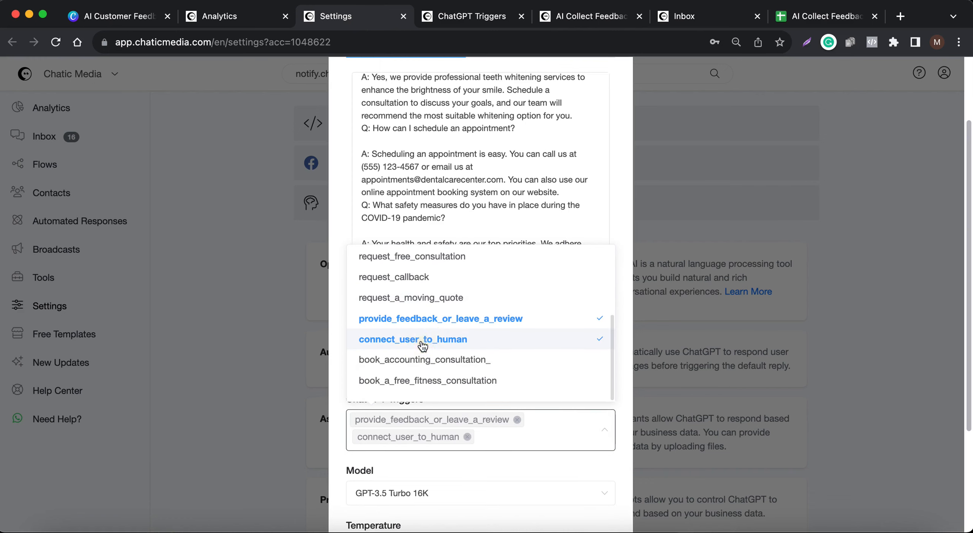
pyautogui.click(440, 468)
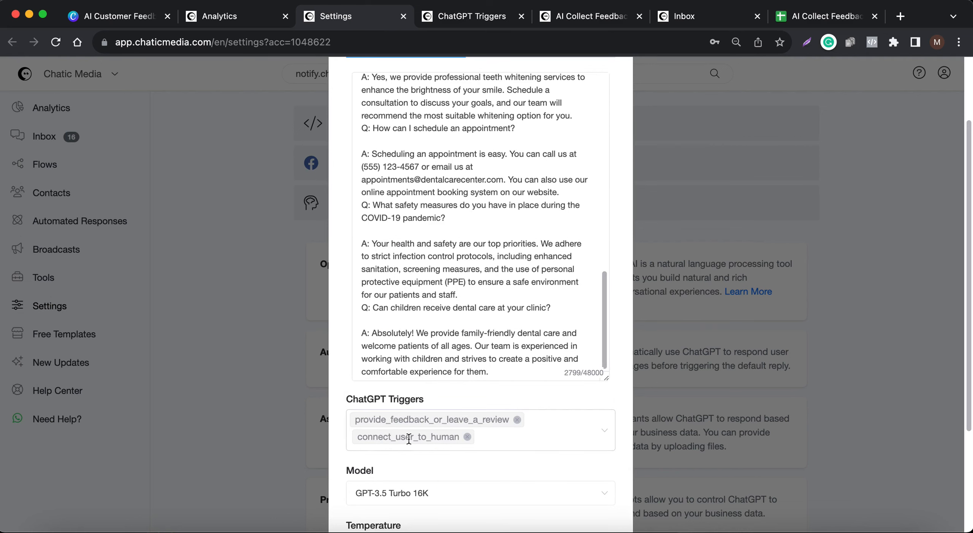
# Step: Empty the maximum tokens field again and save the OpenAI settings with both triggers
pyautogui.scroll(-4, 385, 440)
pyautogui.click(506, 454)
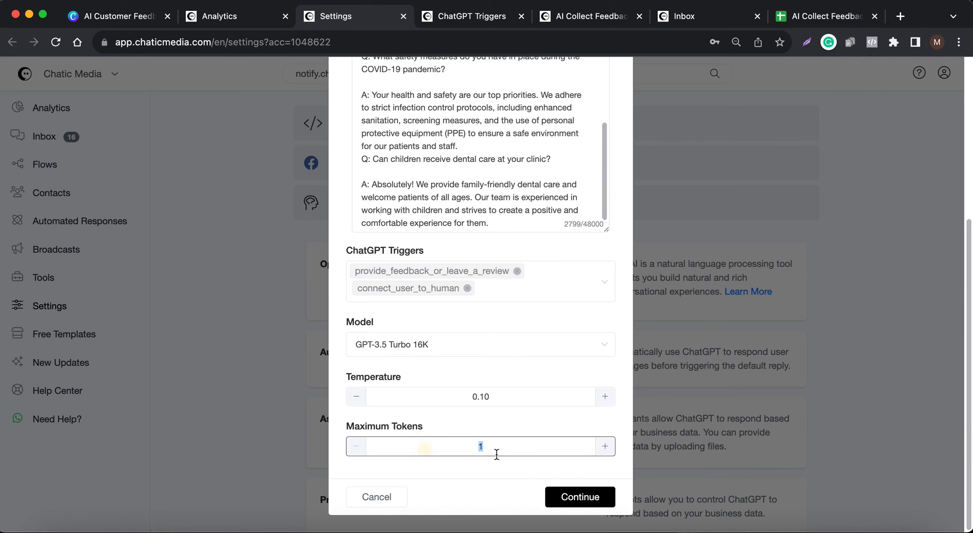
pyautogui.press('BackSpace')
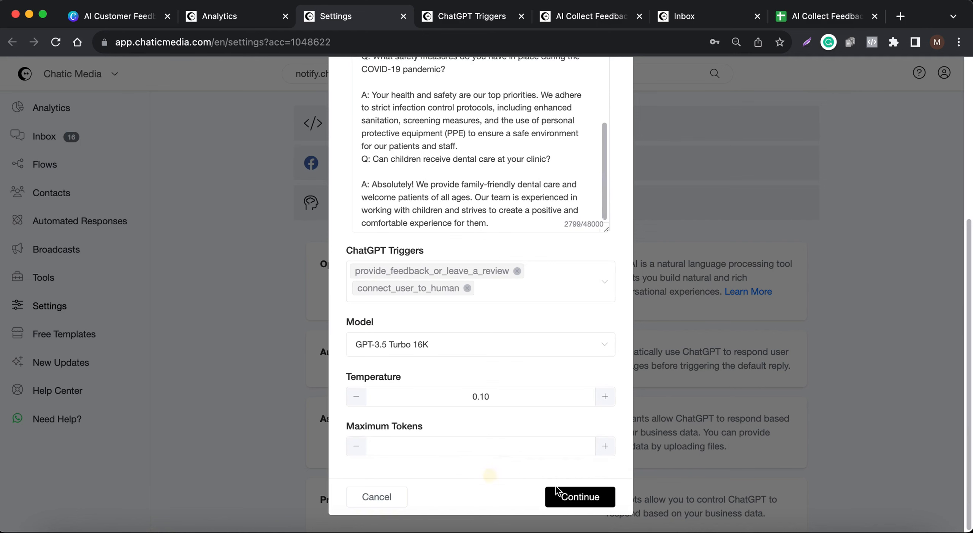
pyautogui.click(570, 498)
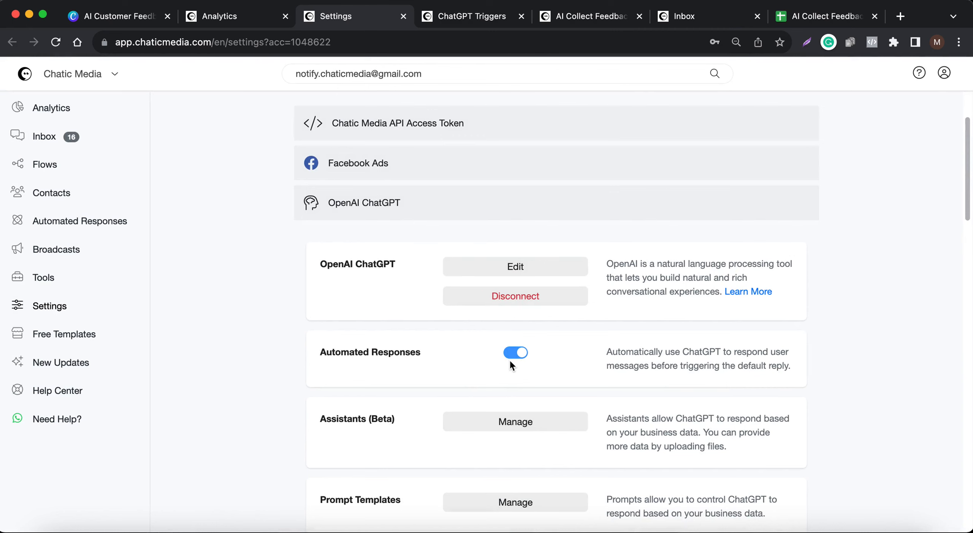
# Step: Look over the connected channels in Analytics, and reopen the OpenAI settings to examine the enlarged business information prompt
pyautogui.click(236, 16)
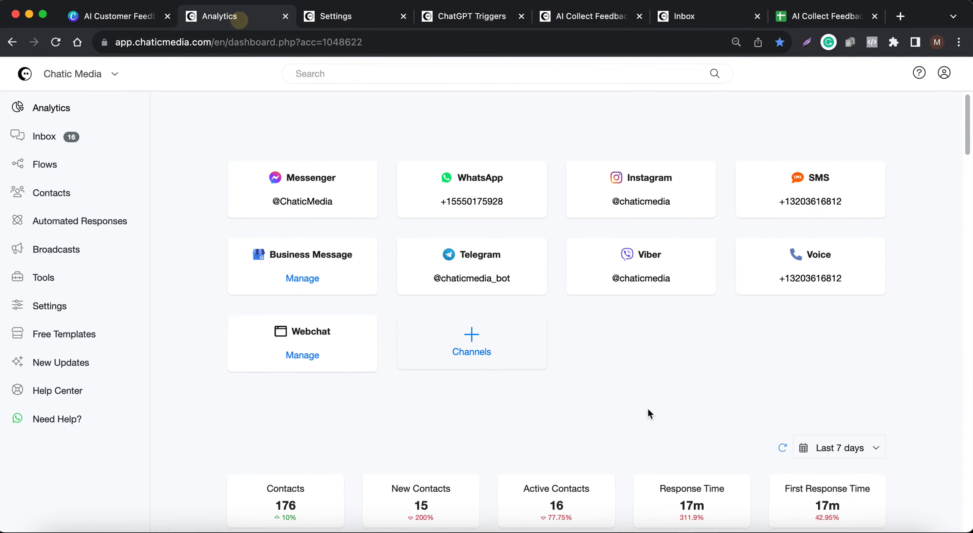
pyautogui.click(341, 24)
pyautogui.click(526, 266)
pyautogui.moveTo(605, 211); pyautogui.dragTo(608, 501)
pyautogui.scroll(-5, 465, 390)
pyautogui.scroll(5, 465, 389)
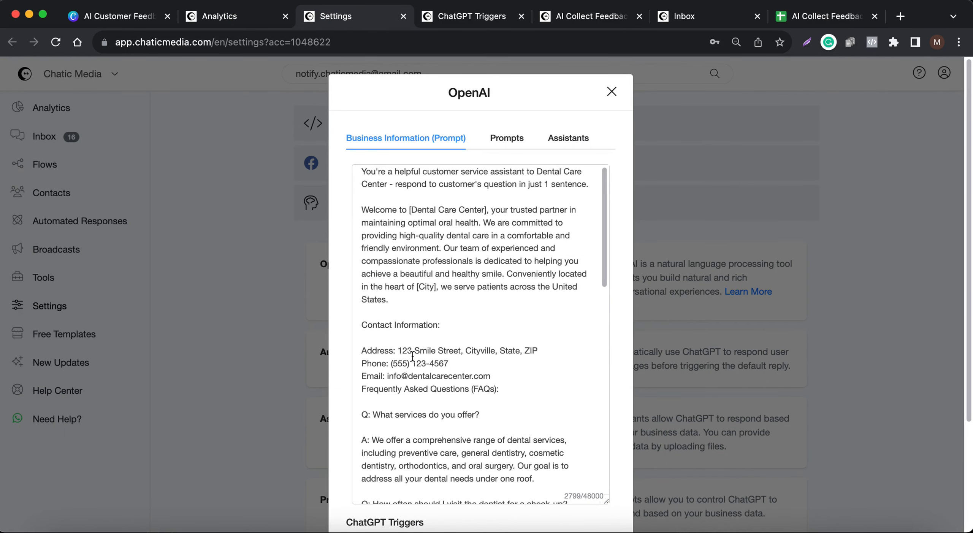
# Step: Switch to the mirrored phone, place it beside the prompt, and send "Hi" and "Who are you" in the Chatic Media Instagram chat
pyautogui.click(847, 528)
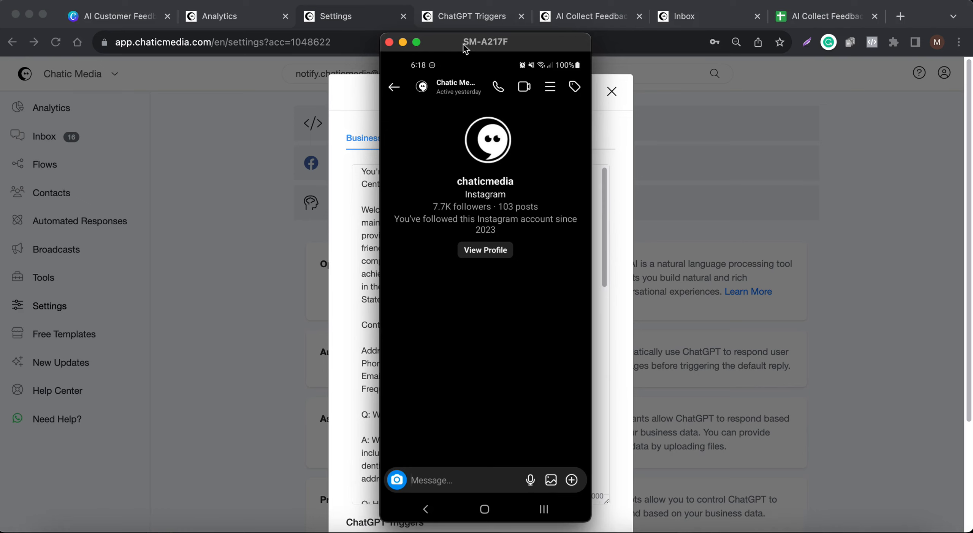
pyautogui.moveTo(465, 41); pyautogui.dragTo(724, 78)
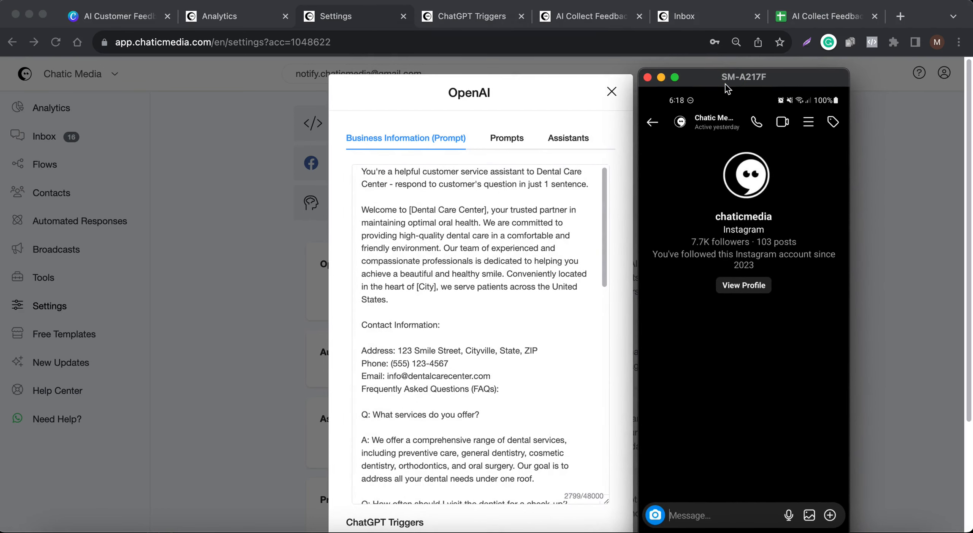
pyautogui.write('Hi')
pyautogui.press('Return')
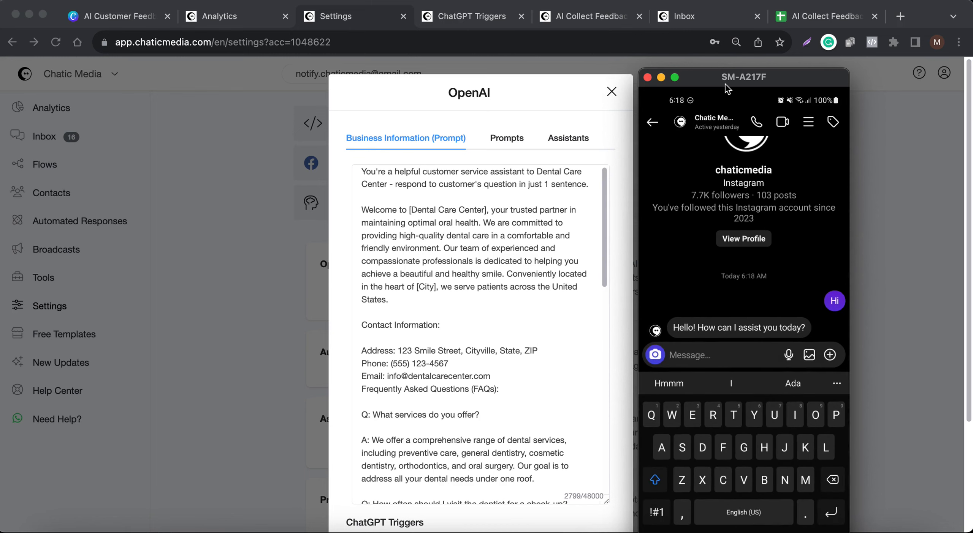
pyautogui.write('Who are you')
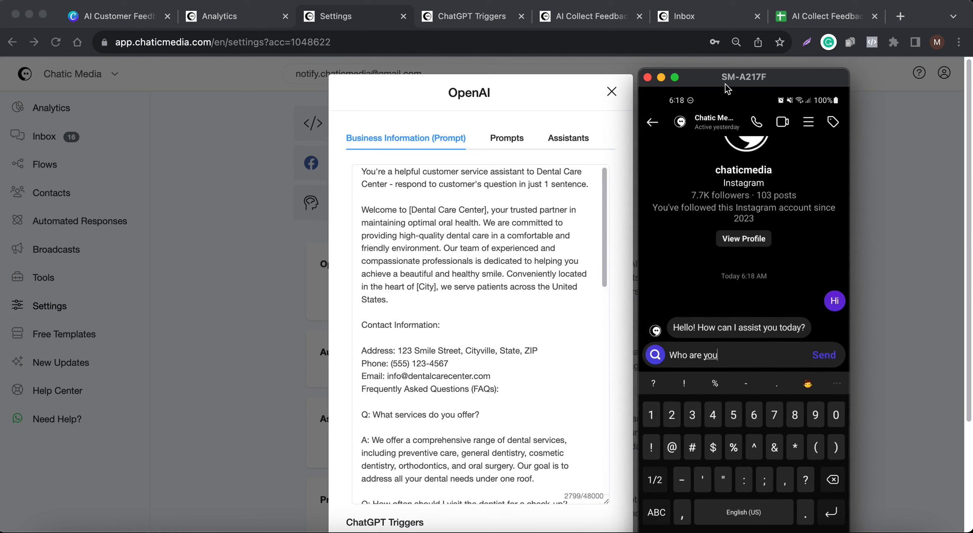
pyautogui.press('Return')
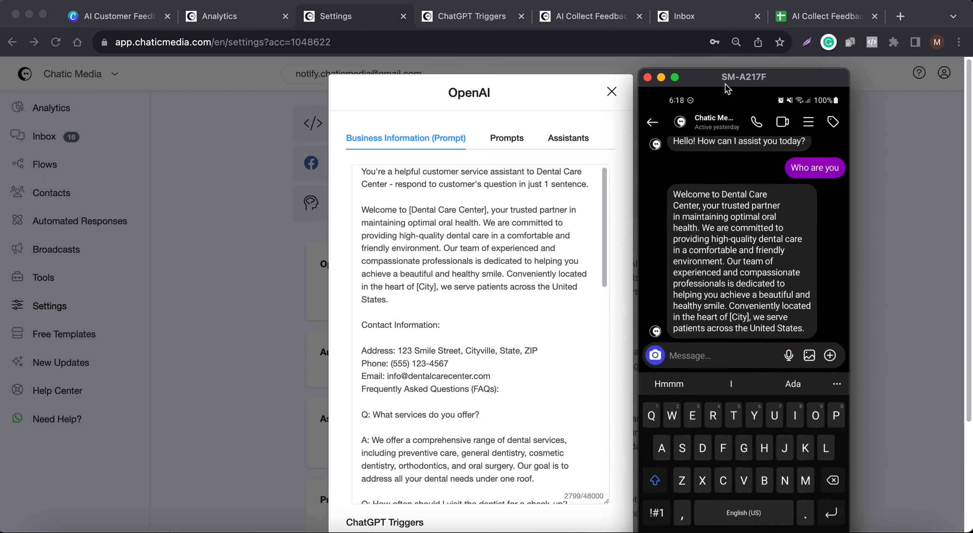
# Step: Send "I want to leave a feedback" in the Chatic Media Instagram chat
pyautogui.write('I w')
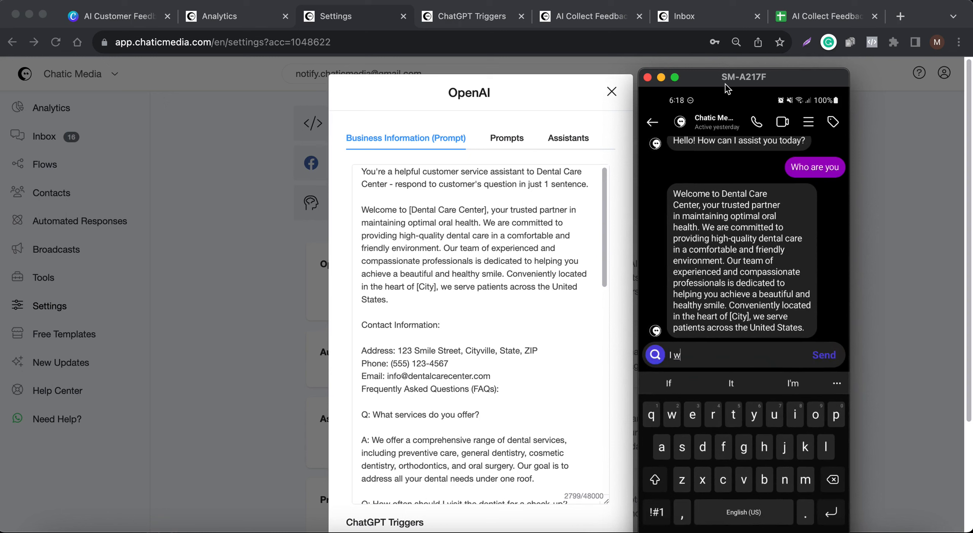
pyautogui.write('ant to leave')
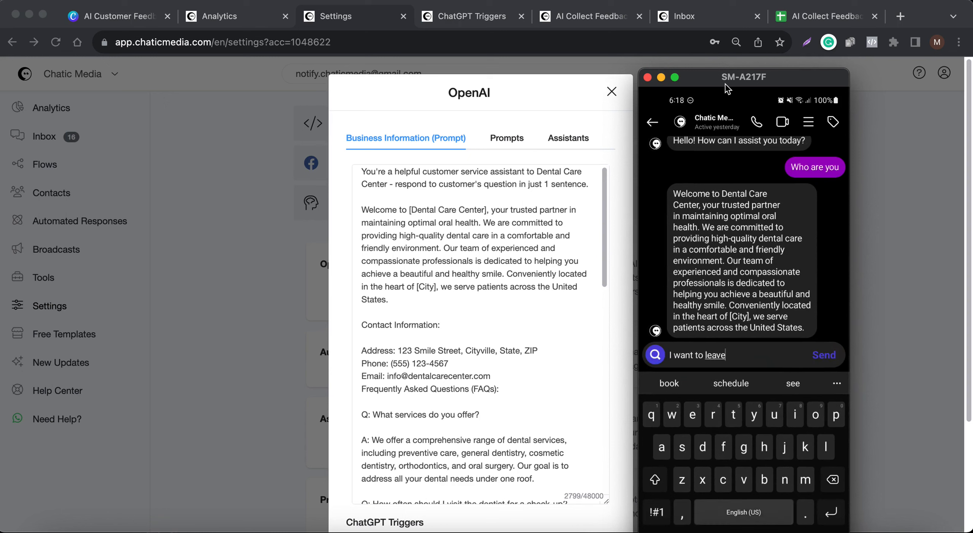
pyautogui.write(' a feedback')
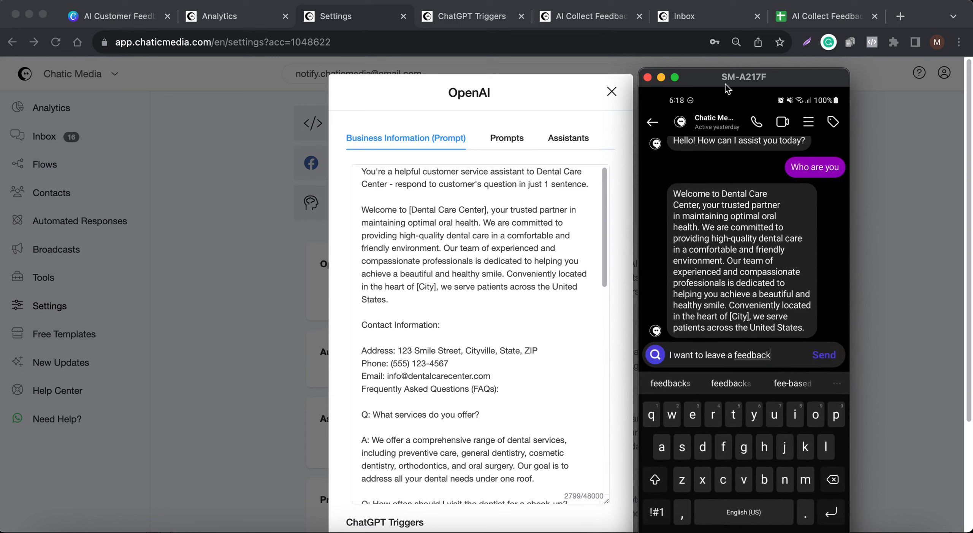
pyautogui.press('Return')
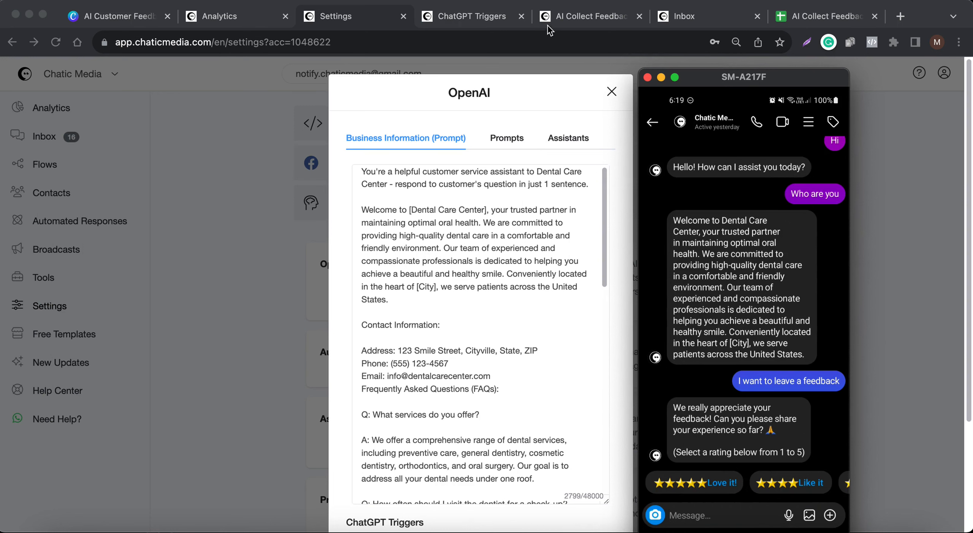
# Step: Open the AI Collect Feedback flow beside the mirrored phone and examine the path from the ratings through Collect Negative Feedback to Google Sheets
pyautogui.click(581, 17)
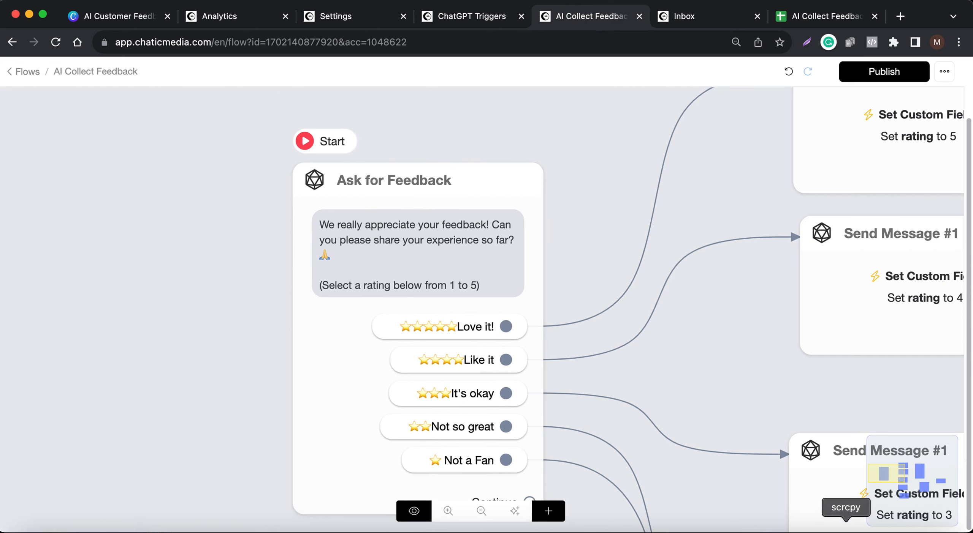
pyautogui.click(842, 530)
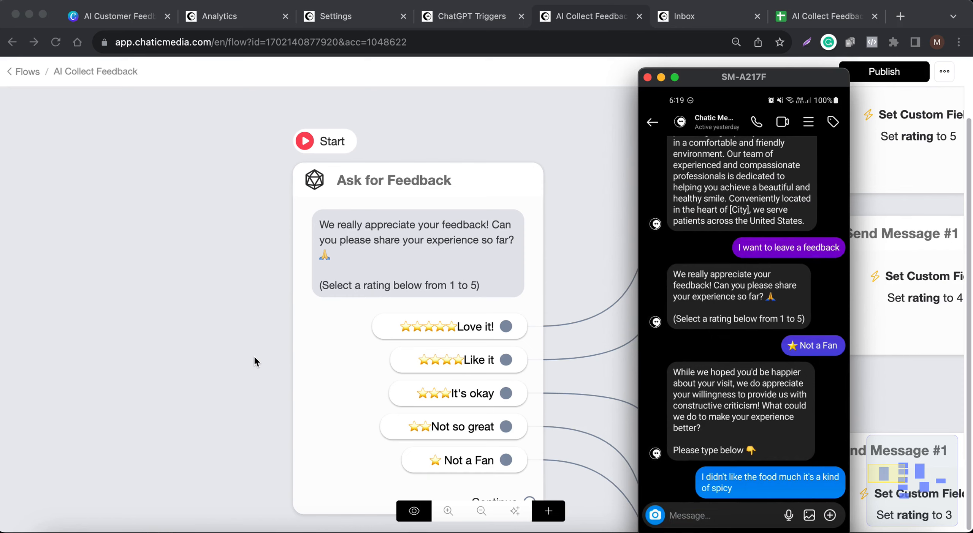
pyautogui.scroll(-5, 182, 310)
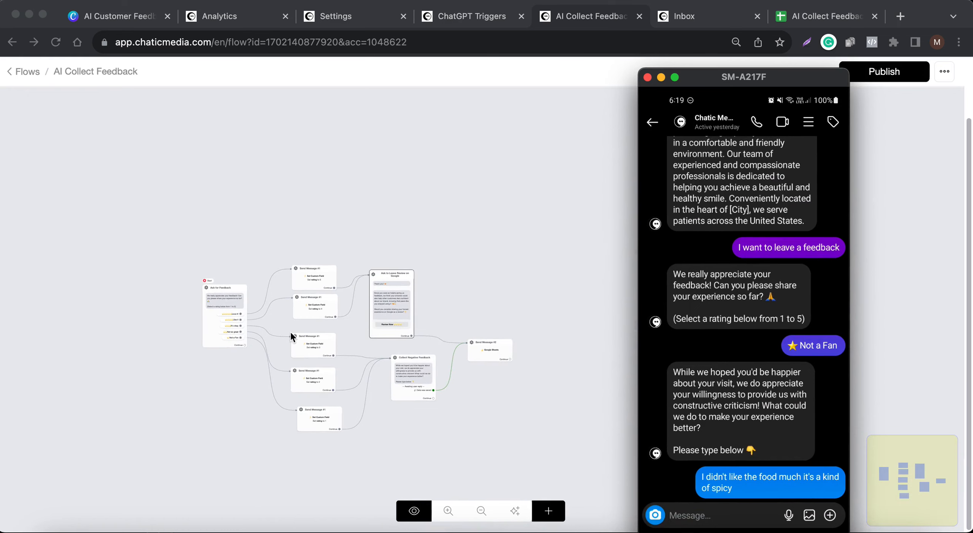
pyautogui.scroll(4, 448, 347)
pyautogui.scroll(-1, 449, 349)
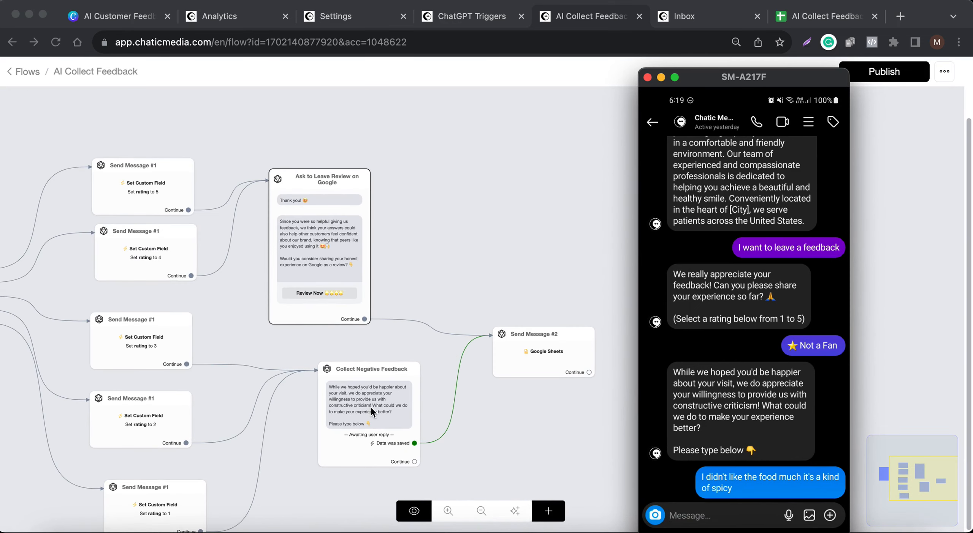
pyautogui.scroll(3, 569, 358)
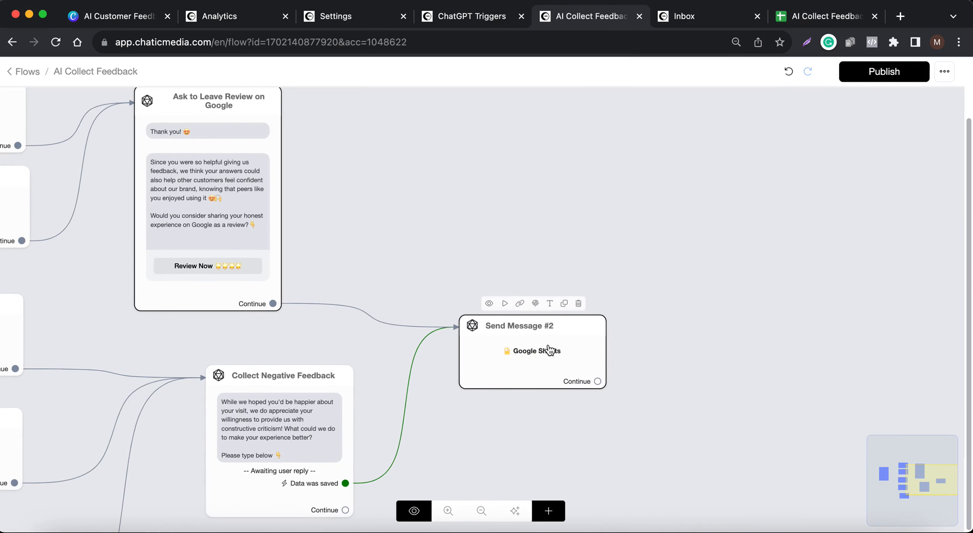
# Step: Inspect the recorded name, star rating and negative feedback in the AI Collect Feedback spreadsheet
pyautogui.click(801, 19)
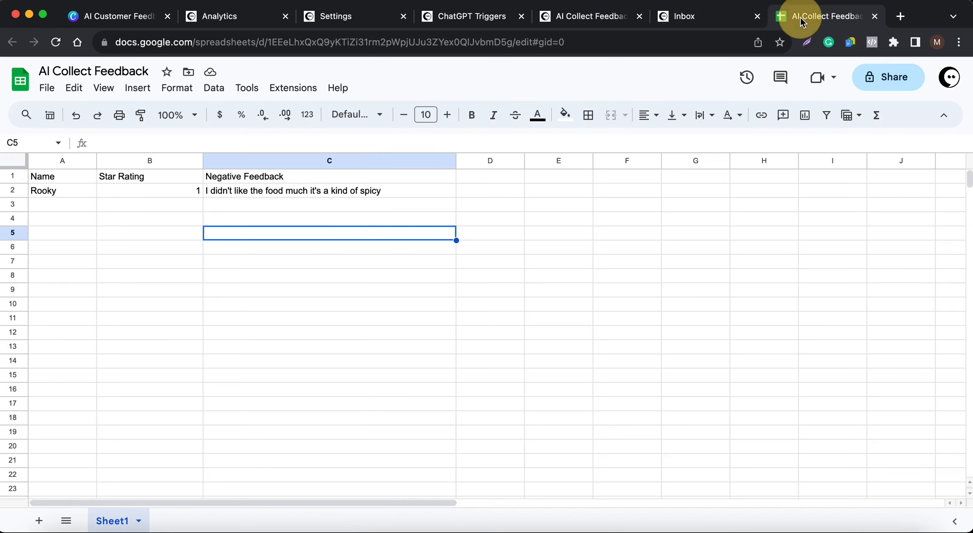
pyautogui.click(354, 266)
pyautogui.moveTo(69, 191); pyautogui.dragTo(325, 190)
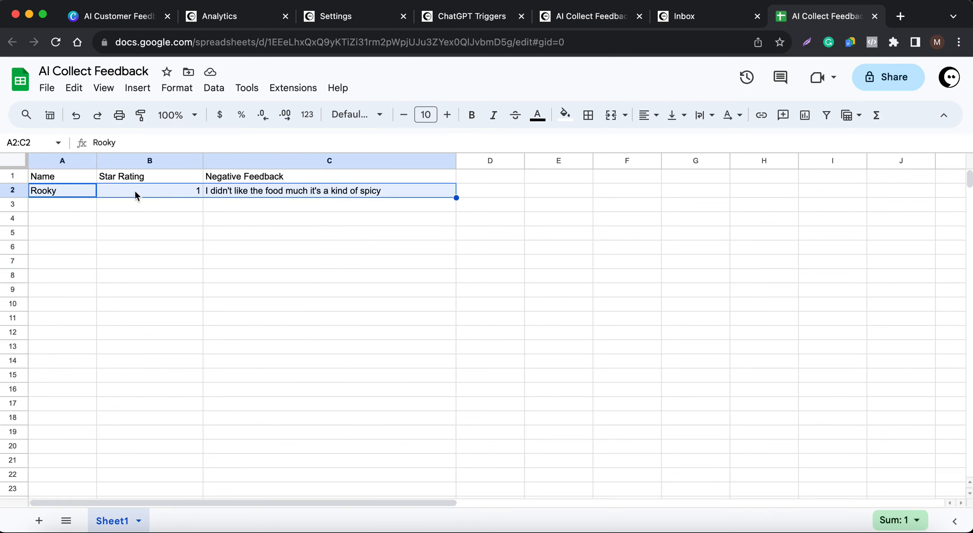
pyautogui.click(170, 192)
pyautogui.click(266, 192)
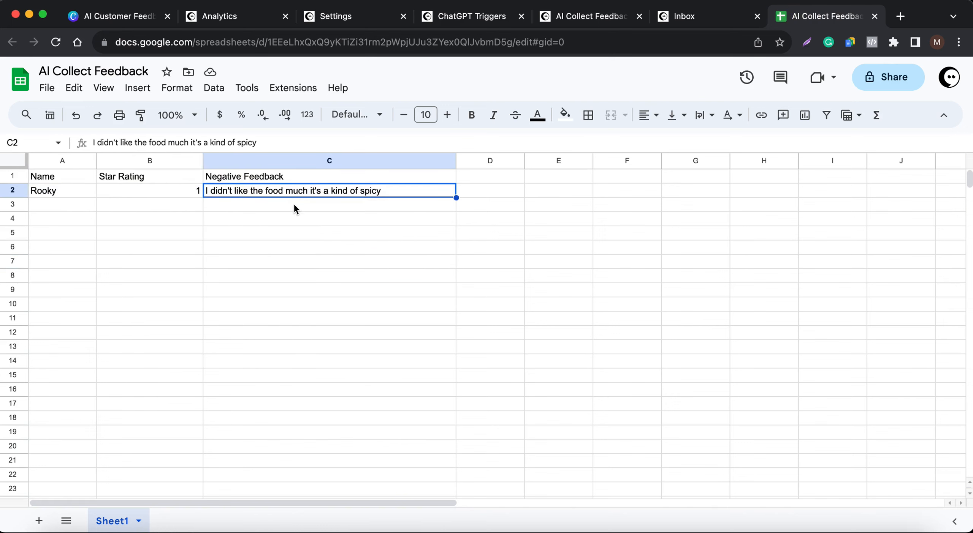
# Step: Return to the AI Collect Feedback flow and add an Actions node containing an OpenAI action below the Google Sheets node
pyautogui.click(585, 16)
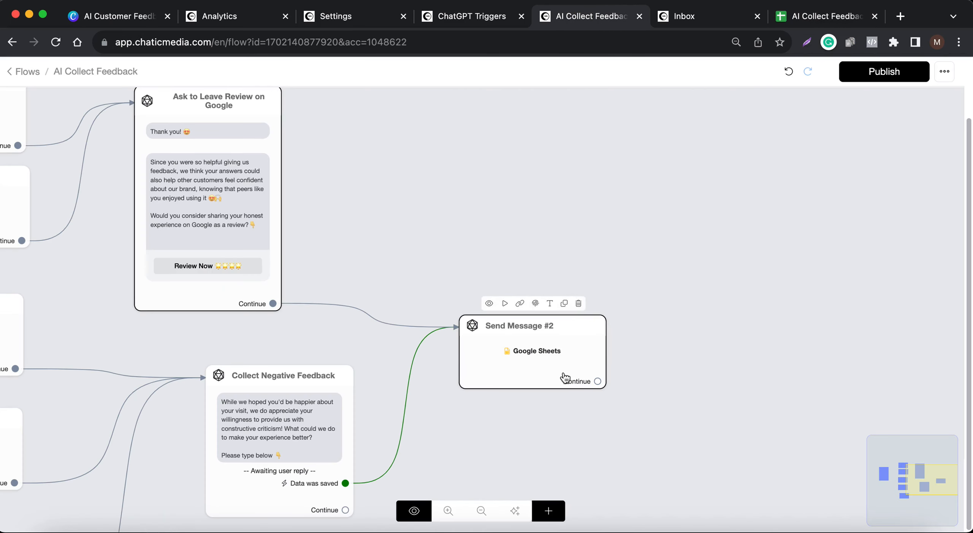
pyautogui.click(548, 511)
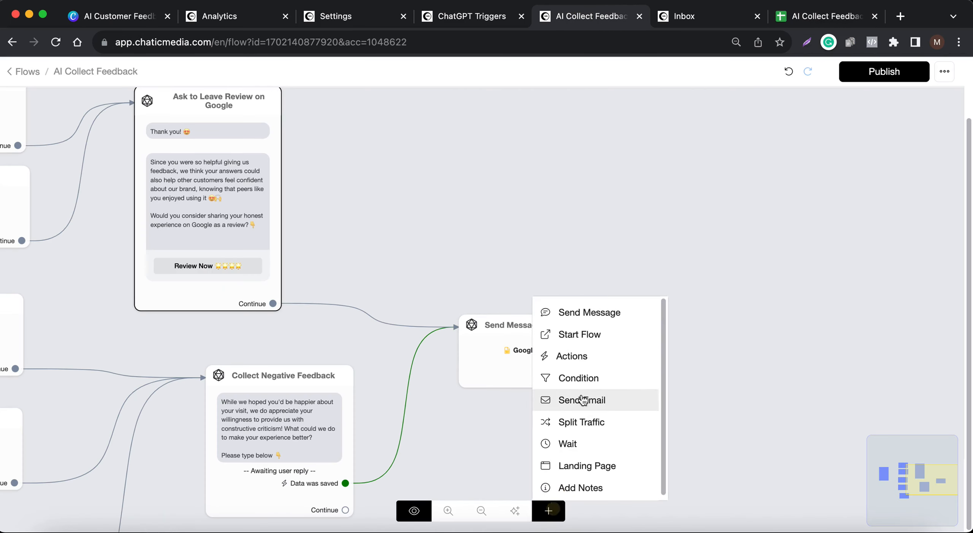
pyautogui.click(591, 357)
pyautogui.click(569, 467)
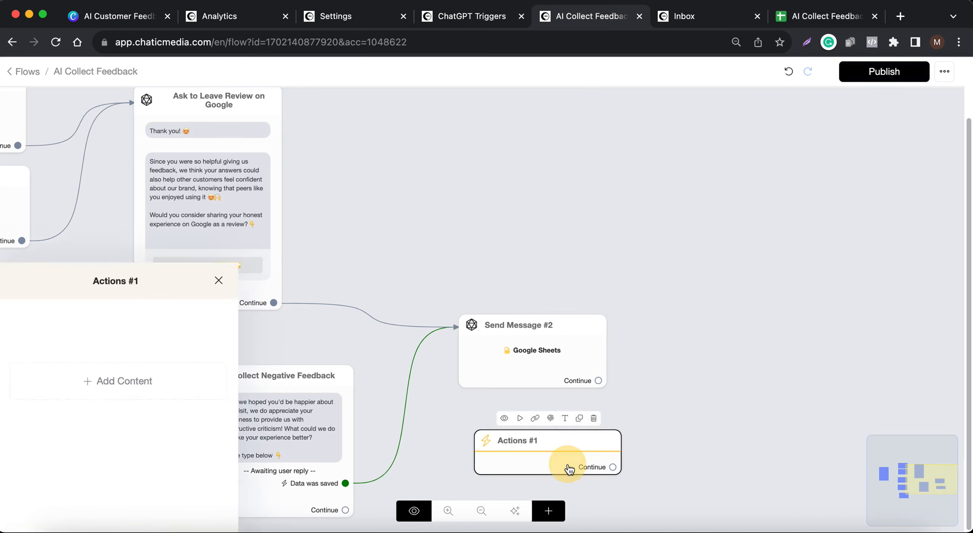
pyautogui.click(70, 211)
pyautogui.click(45, 241)
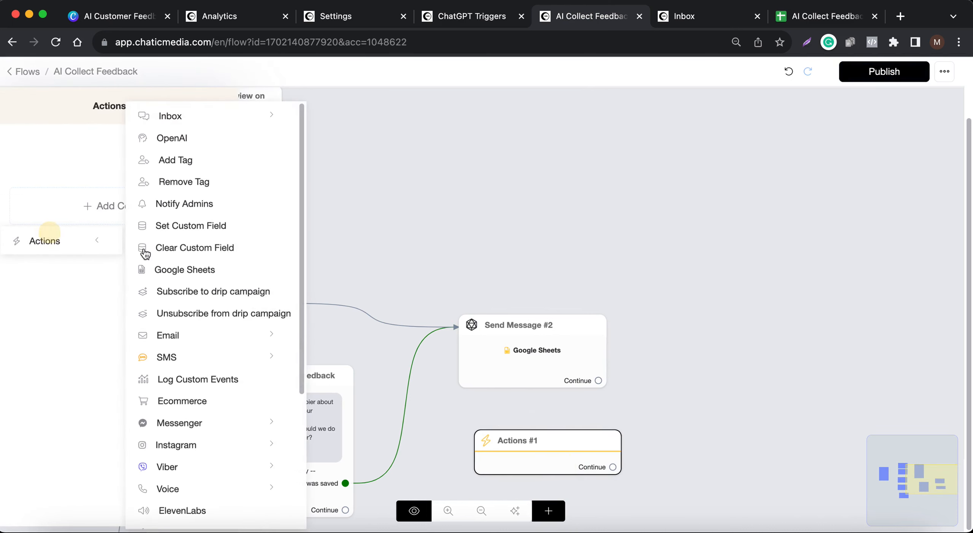
pyautogui.click(179, 140)
pyautogui.click(886, 384)
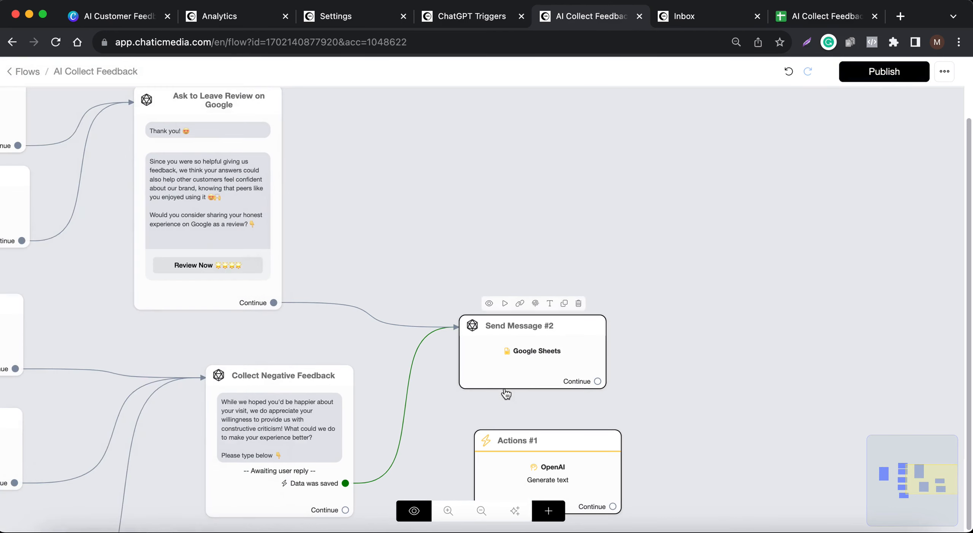
# Step: Check which custom field the Collect Negative Feedback node saves the user's reply to, leaving its settings unchanged
pyautogui.click(301, 422)
pyautogui.click(118, 328)
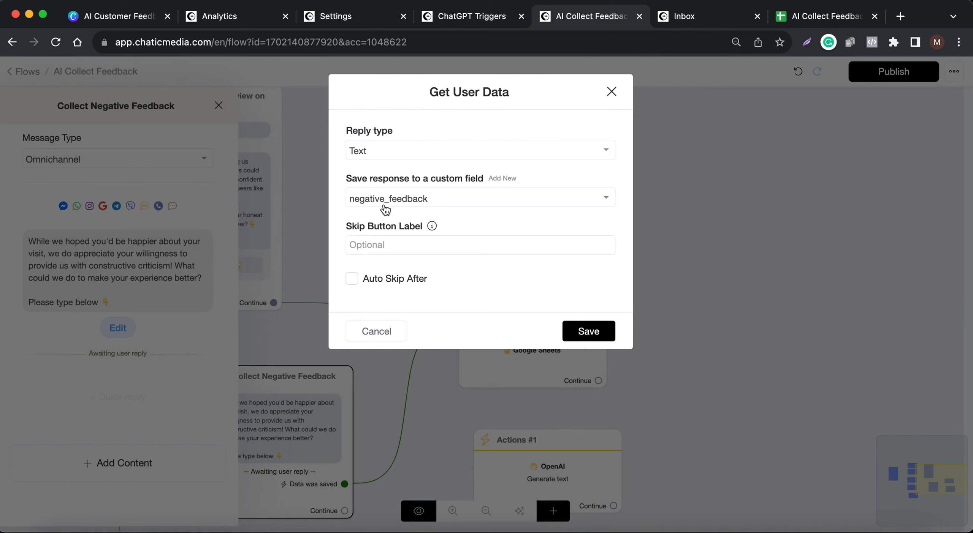
pyautogui.click(376, 331)
# Step: Move the Google Sheets node farther away and link Collect Negative Feedback's "Data was saved" output to the OpenAI Actions node
pyautogui.moveTo(496, 350); pyautogui.dragTo(610, 298)
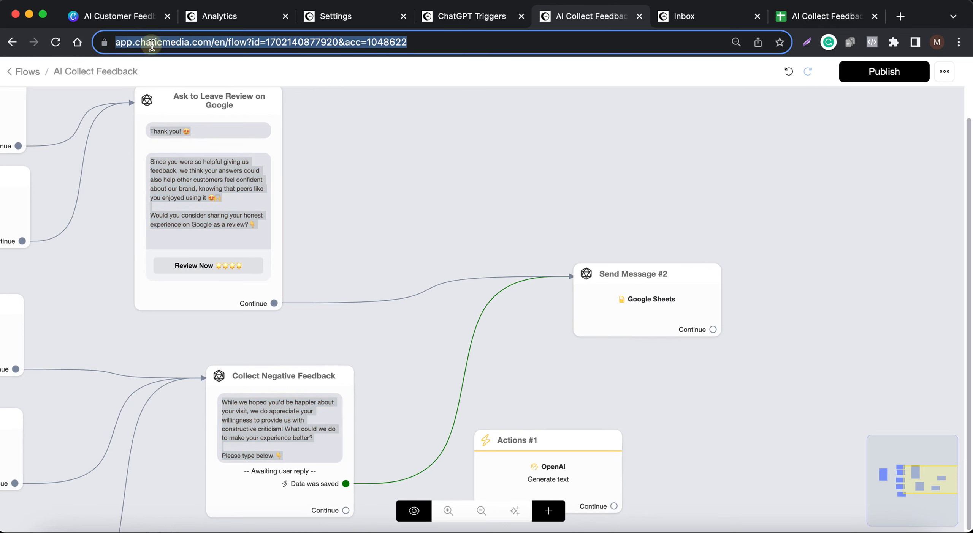
pyautogui.click(55, 42)
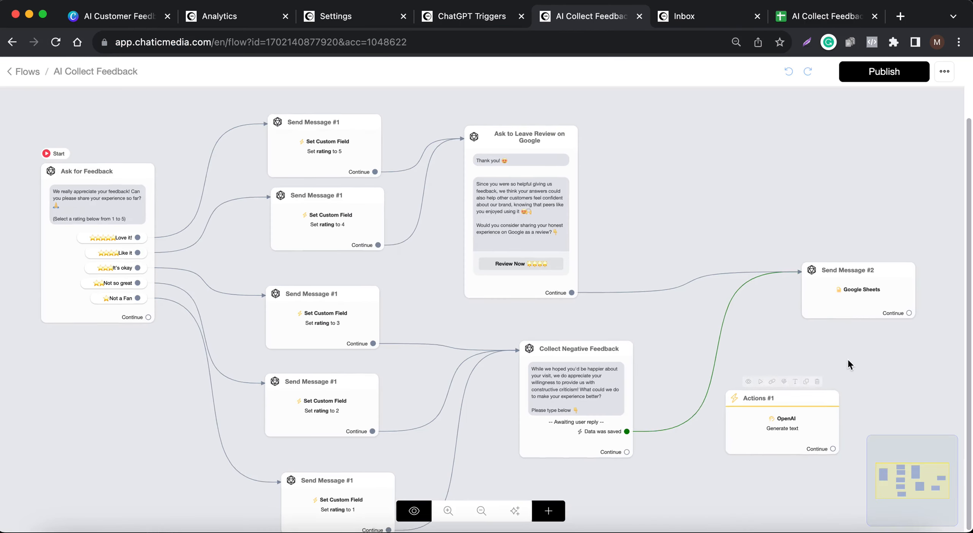
pyautogui.moveTo(848, 360); pyautogui.dragTo(654, 368)
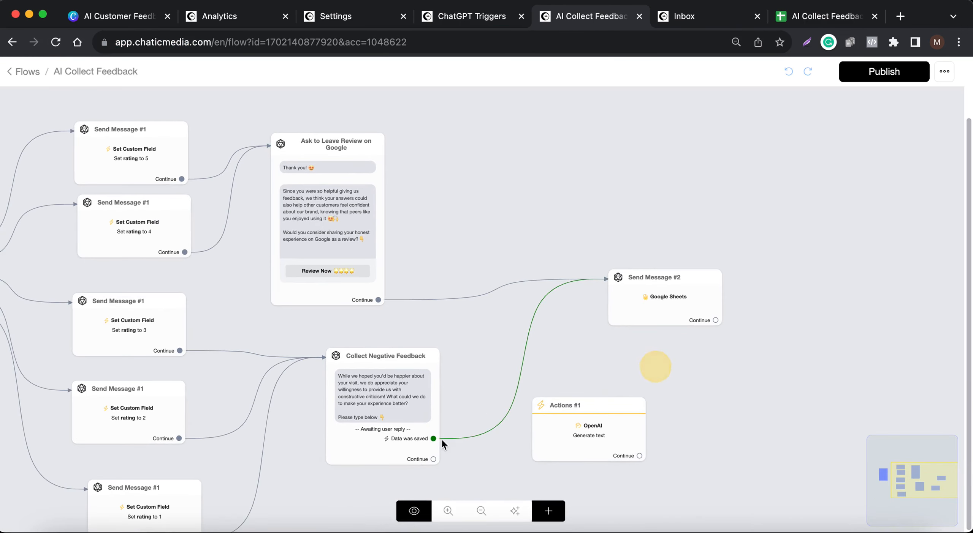
pyautogui.moveTo(433, 439); pyautogui.dragTo(527, 429)
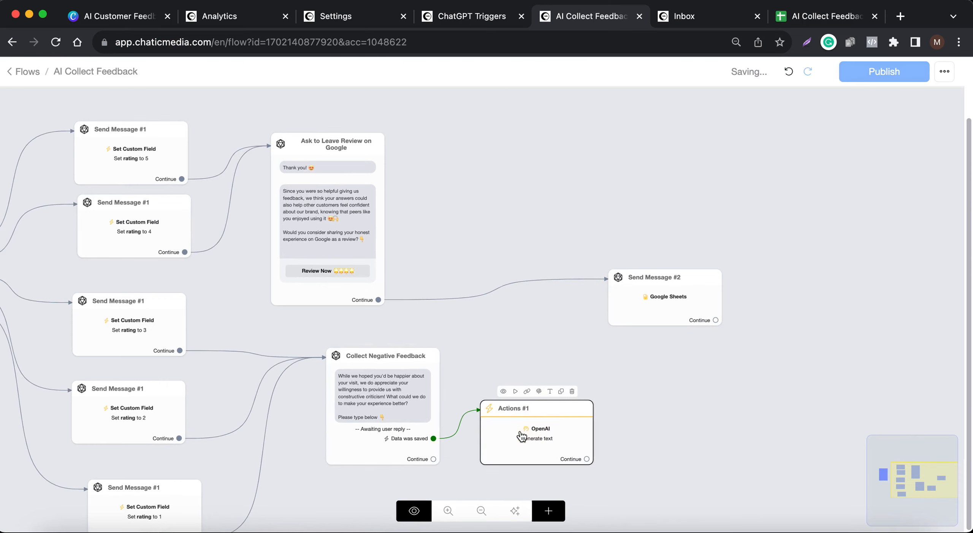
# Step: Create a Send Message node from the Actions node's Continue output and add an empty text block to it
pyautogui.moveTo(587, 460); pyautogui.dragTo(678, 399)
pyautogui.click(16, 318)
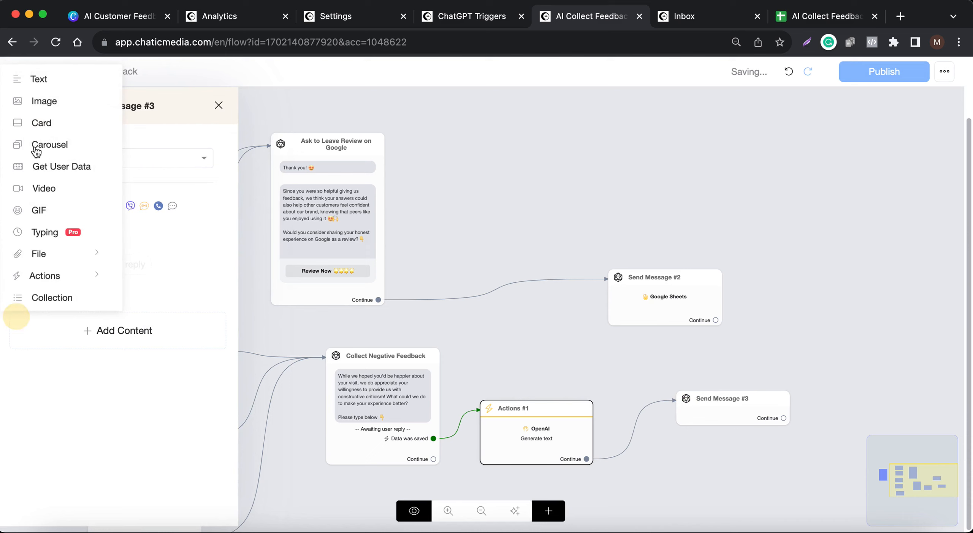
pyautogui.click(42, 84)
pyautogui.click(582, 367)
# Step: Write the OpenAI action's business prompt as "Respond to the Customer's negative feedback in a friendly and helpful manner. Mention that our team will improve their future experience."
pyautogui.click(526, 434)
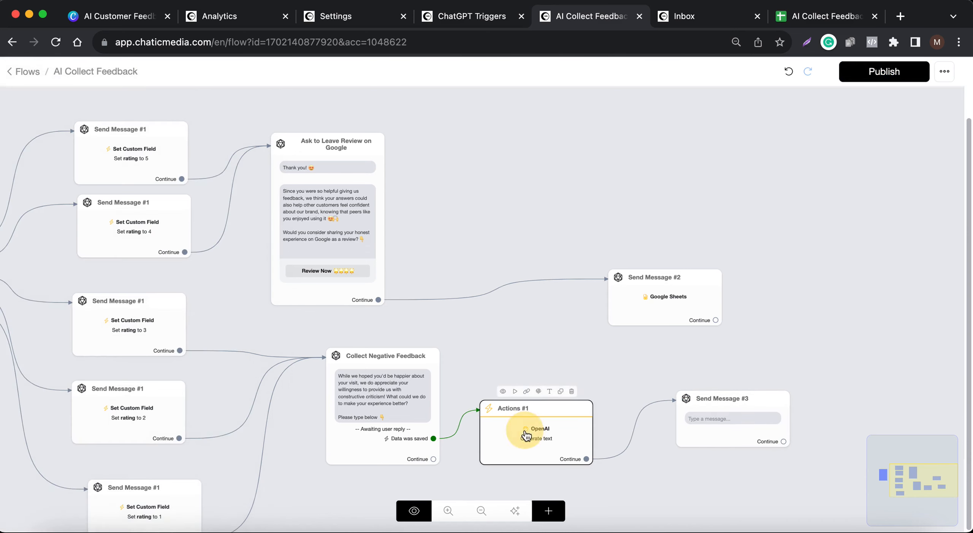
pyautogui.click(552, 440)
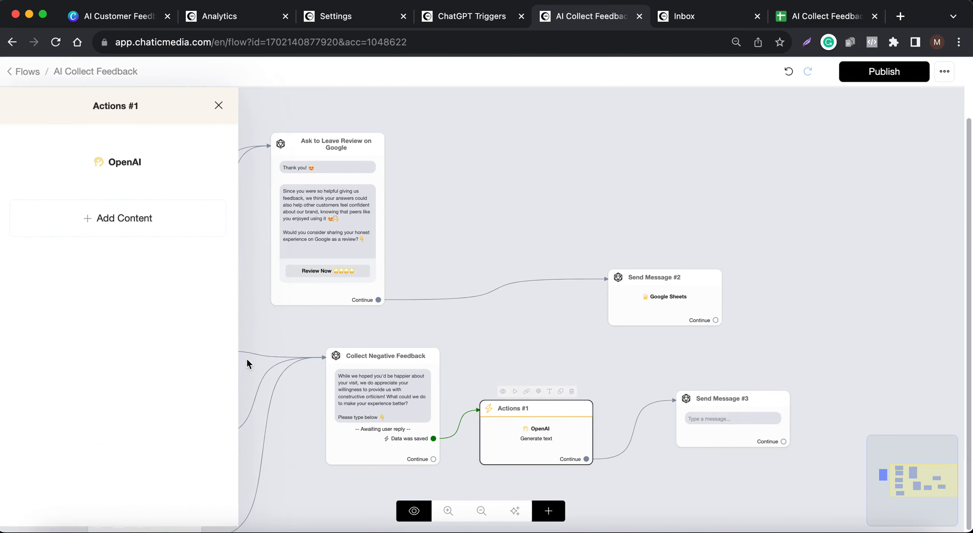
pyautogui.click(117, 162)
pyautogui.click(488, 242)
pyautogui.moveTo(453, 241); pyautogui.dragTo(249, 229)
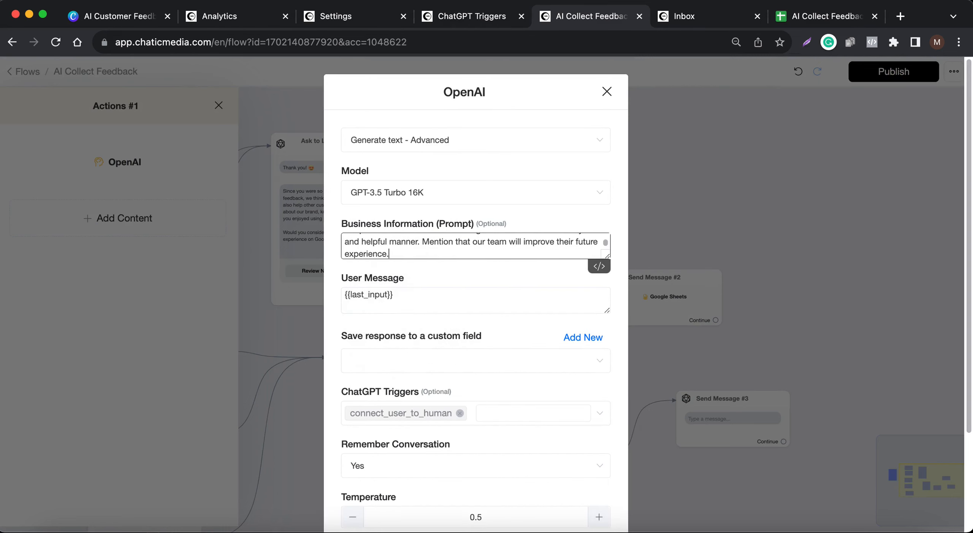
pyautogui.moveTo(605, 254); pyautogui.dragTo(606, 311)
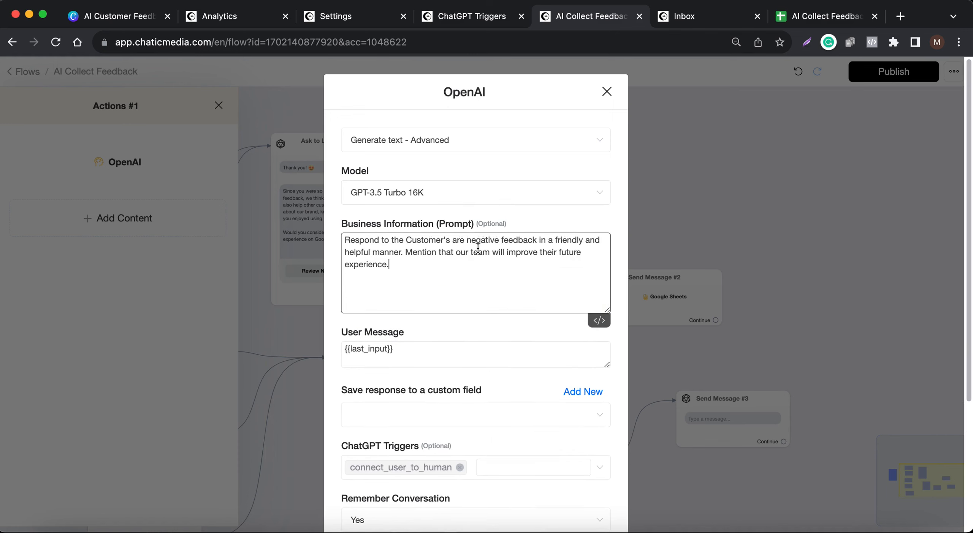
pyautogui.moveTo(449, 241); pyautogui.dragTo(464, 241)
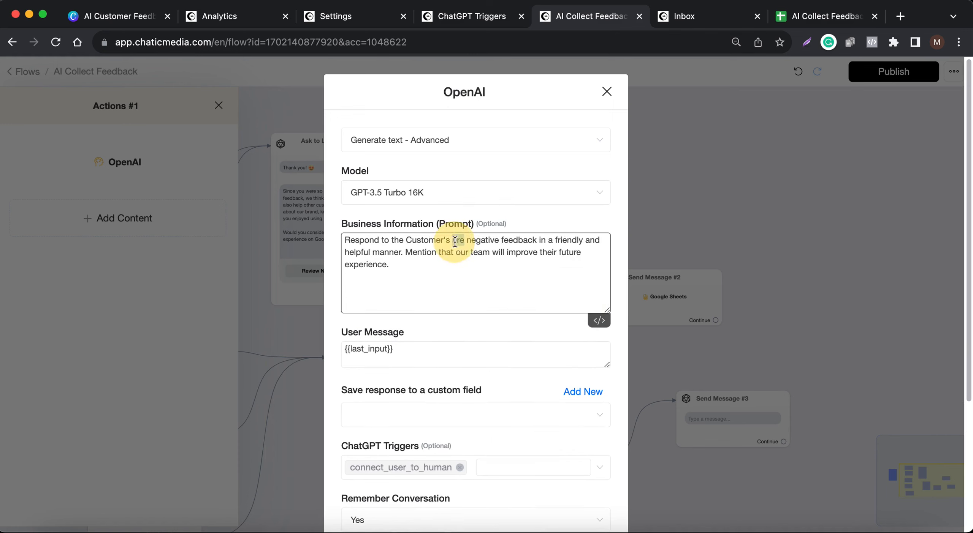
pyautogui.press('BackSpace')
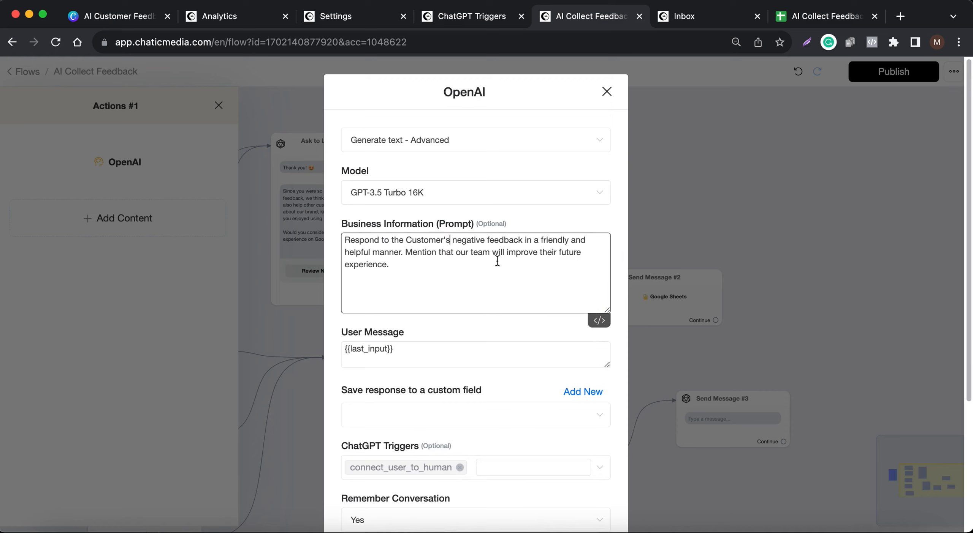
# Step: Replace the OpenAI action's user message with the {{negative_feedback}} custom field
pyautogui.moveTo(440, 350); pyautogui.dragTo(233, 339)
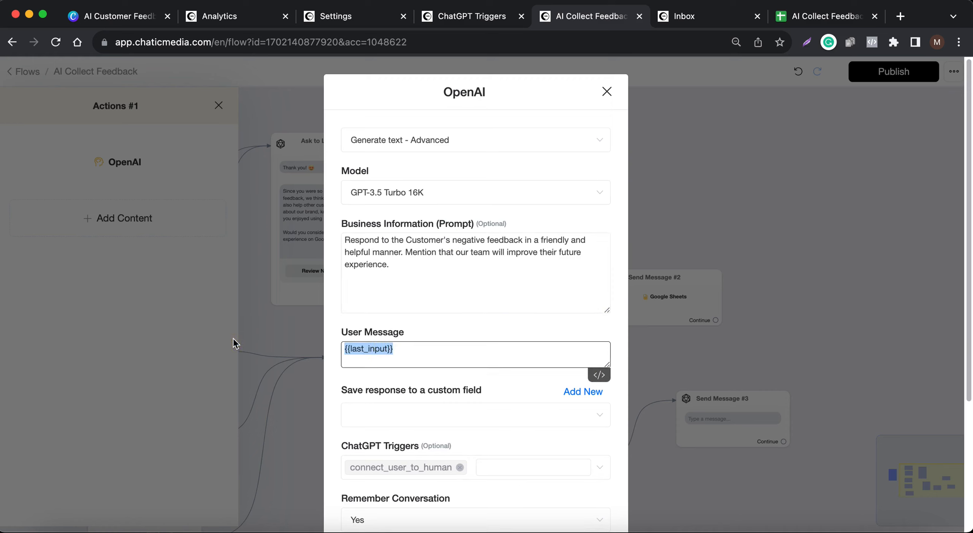
pyautogui.press('BackSpace')
pyautogui.write('{nega')
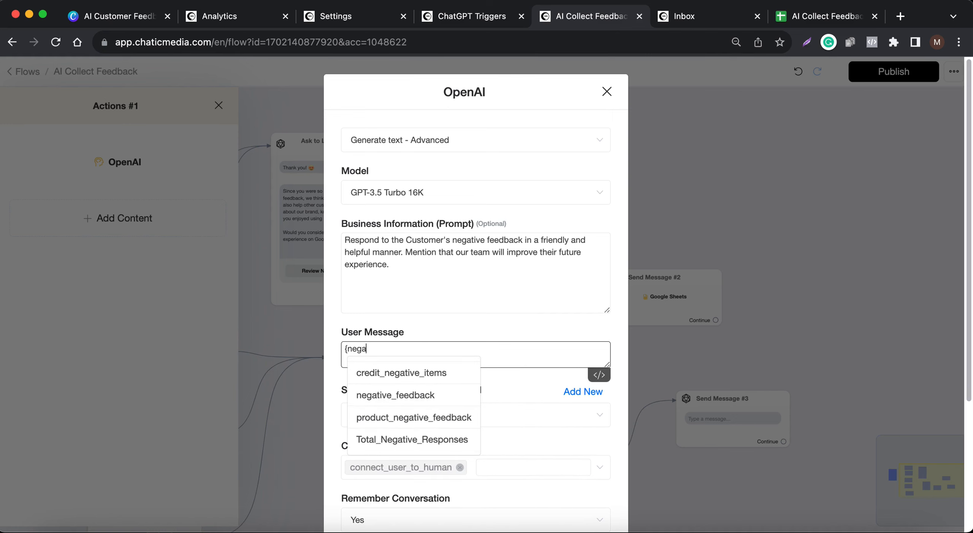
pyautogui.click(380, 395)
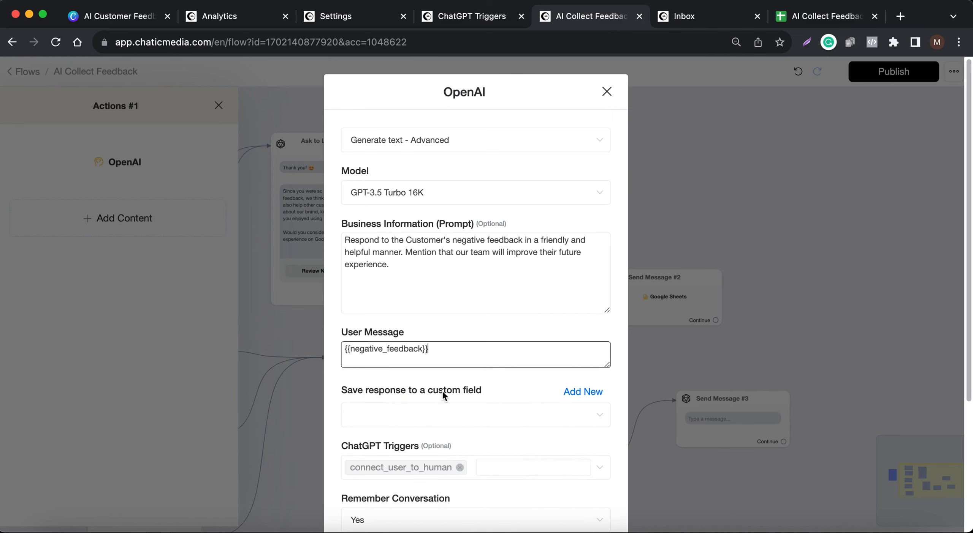
# Step: Save the OpenAI response to the "ai output" custom field and show the remaining action settings
pyautogui.scroll(-3, 455, 387)
pyautogui.click(484, 349)
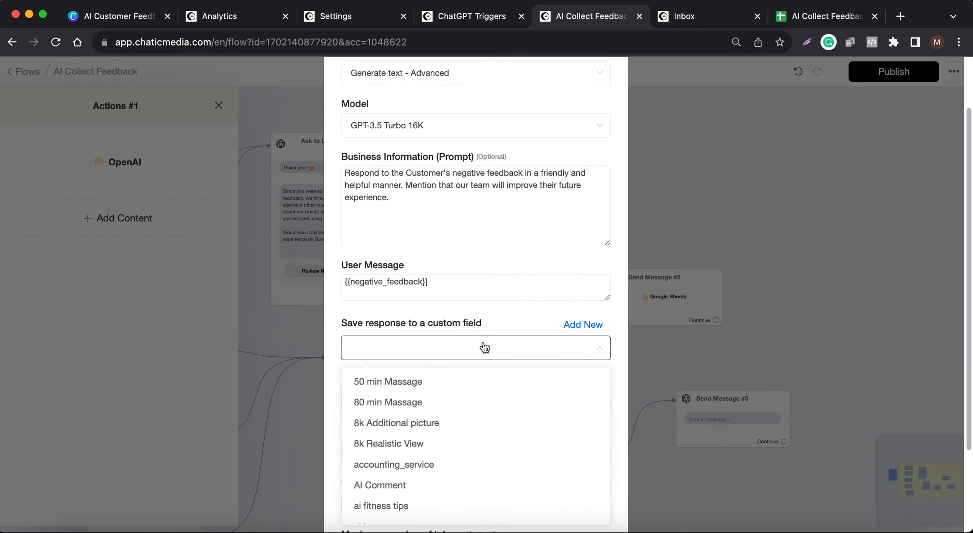
pyautogui.write('ai oiu')
pyautogui.press('BackSpace')
pyautogui.press('BackSpace')
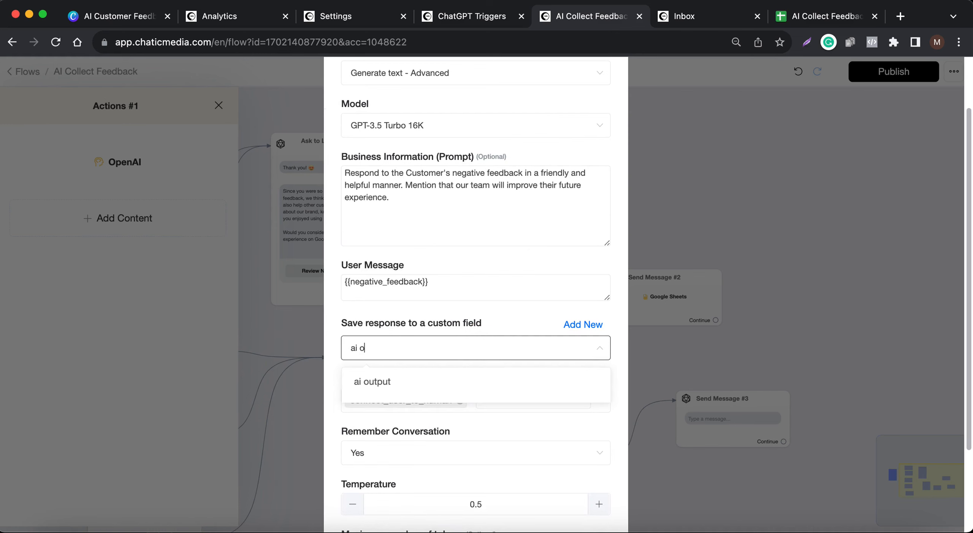
pyautogui.click(482, 389)
pyautogui.scroll(-3, 482, 397)
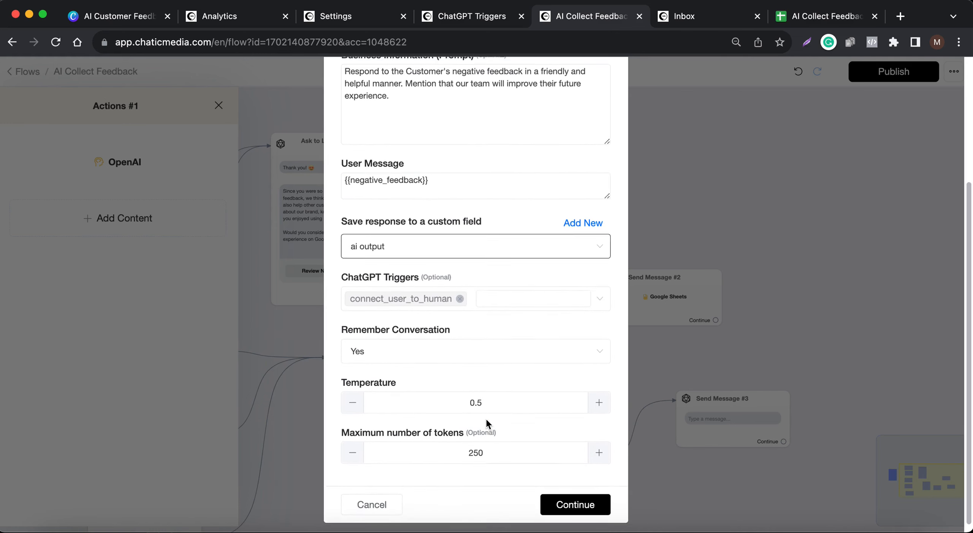
# Step: Lower the OpenAI action's temperature to 0.2 and save the action
pyautogui.click(352, 395)
pyautogui.click(352, 394)
pyautogui.click(352, 395)
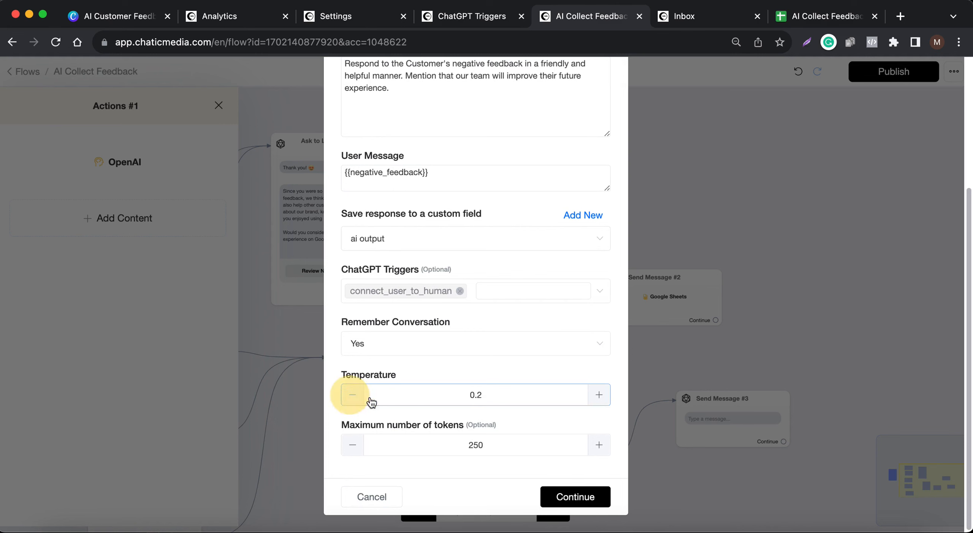
pyautogui.click(352, 395)
pyautogui.click(572, 497)
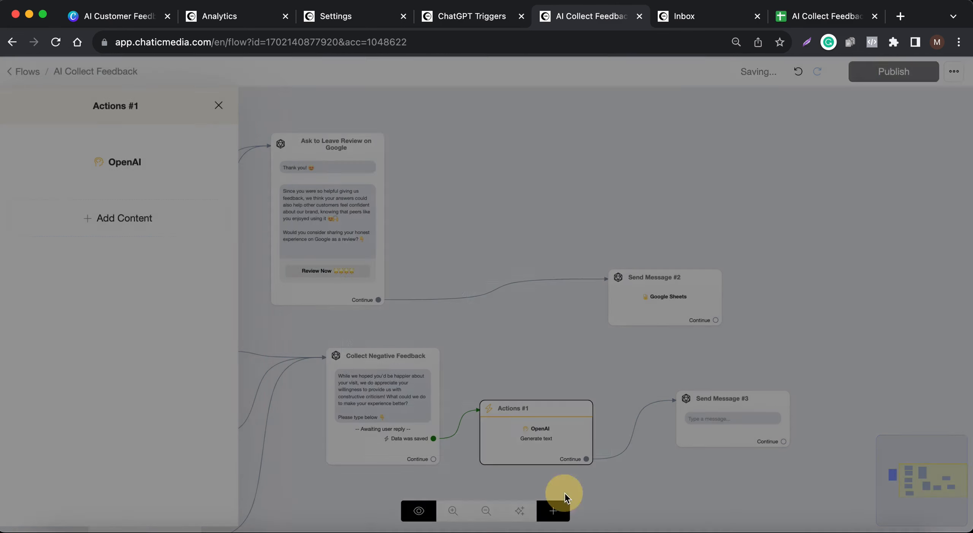
# Step: Set the text of the Send Message #3 node to the {{ai output}} custom field
pyautogui.click(604, 367)
pyautogui.click(739, 403)
pyautogui.click(85, 239)
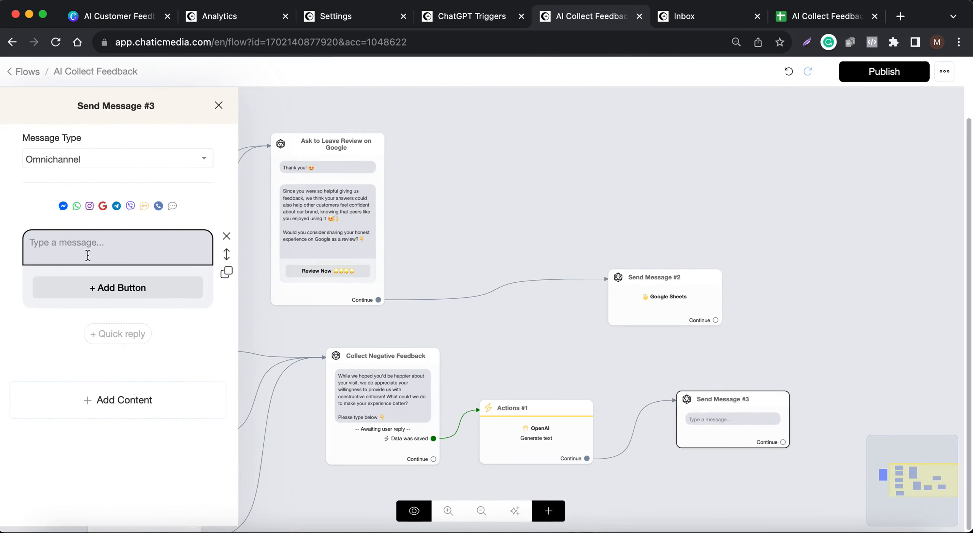
pyautogui.write('{ai')
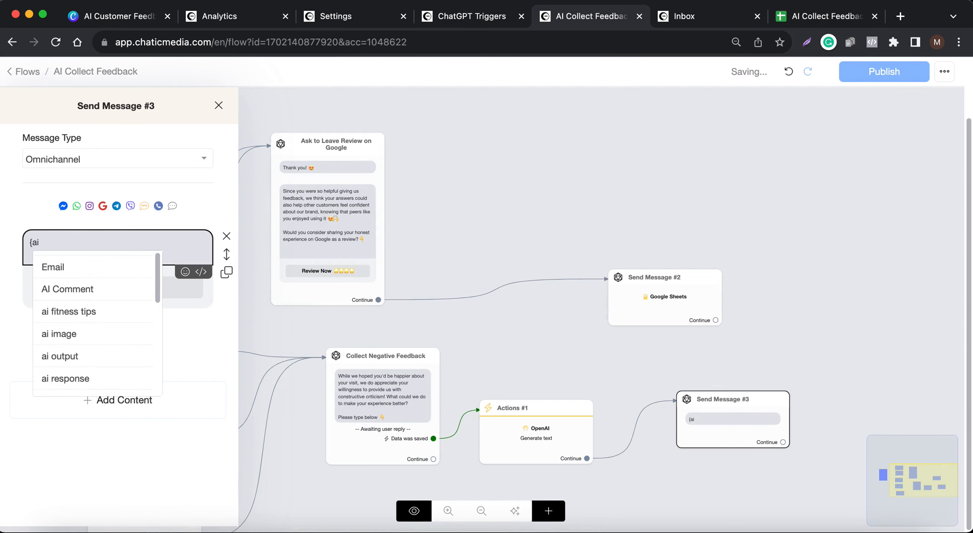
pyautogui.click(59, 356)
pyautogui.click(505, 342)
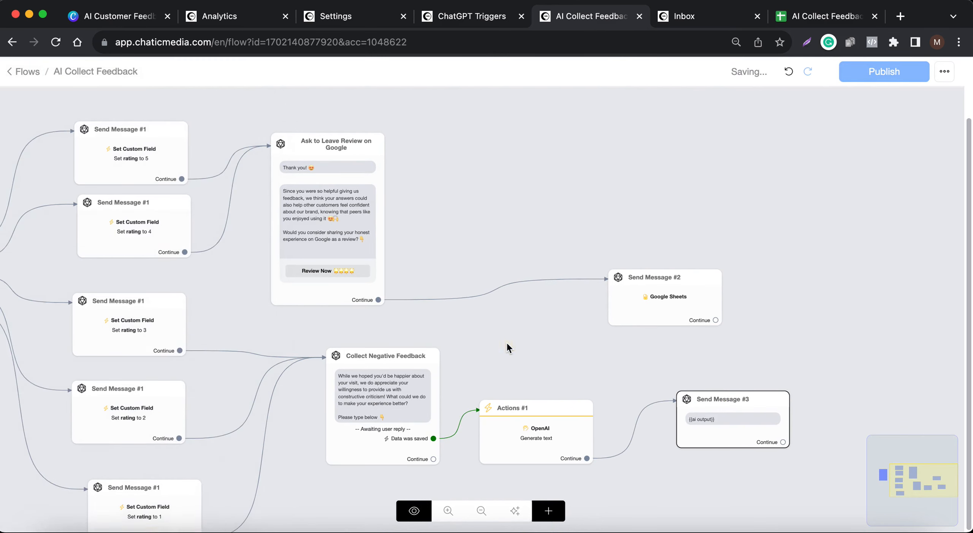
# Step: Move Send Message #3 closer to Actions #1, connect its Continue output to the Google Sheets node Send Message #2, and publish
pyautogui.moveTo(719, 425); pyautogui.dragTo(666, 434)
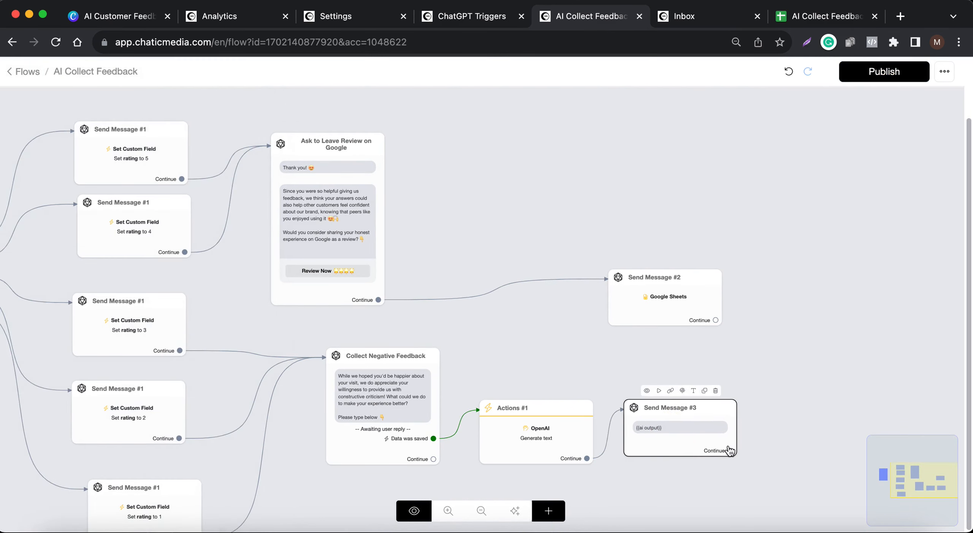
pyautogui.moveTo(730, 451)
pyautogui.mouseDown()
pyautogui.moveTo(705, 288)
pyautogui.moveTo(665, 283)
pyautogui.mouseUp()
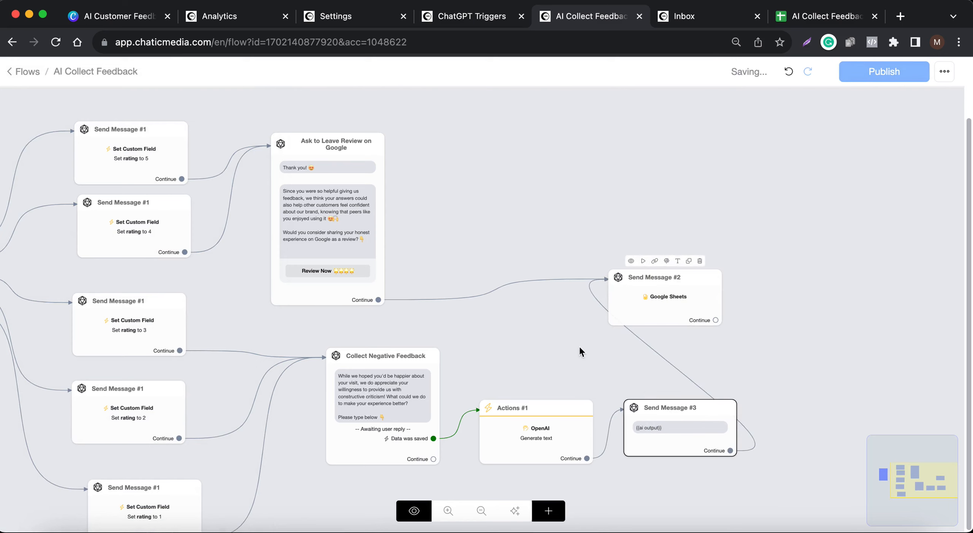
pyautogui.click(882, 72)
# Step: Review the user data settings of Collect Negative Feedback, the OpenAI action's settings and the Google Sheets action without changing them
pyautogui.click(419, 412)
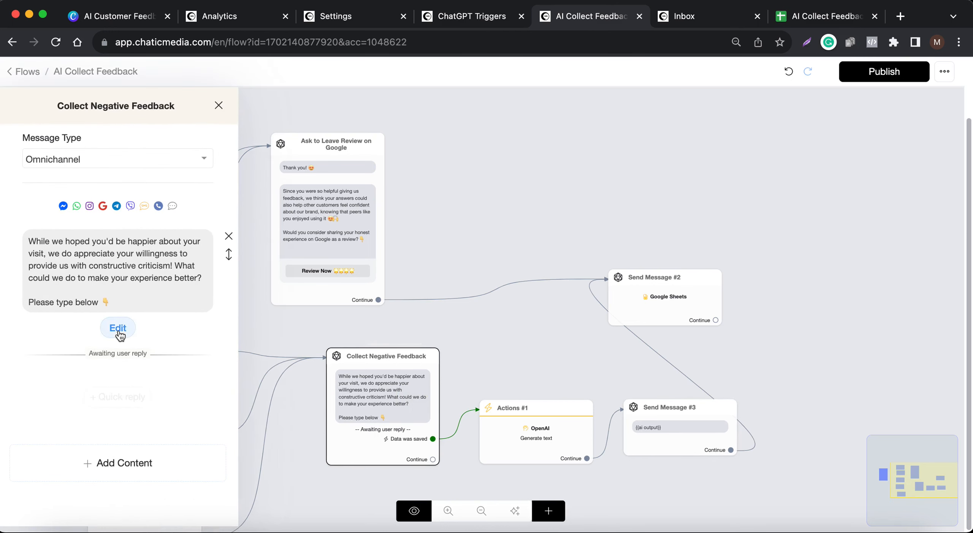
pyautogui.click(121, 329)
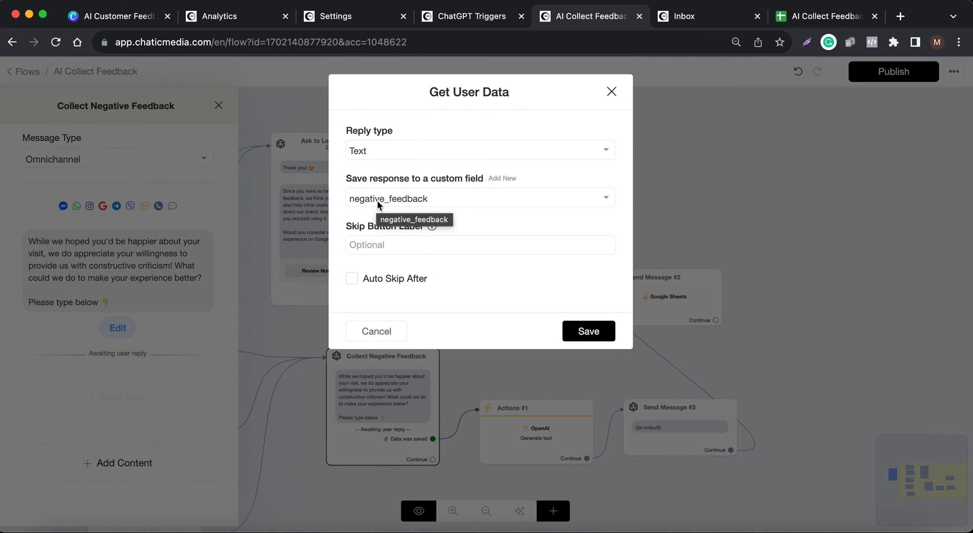
pyautogui.click(378, 327)
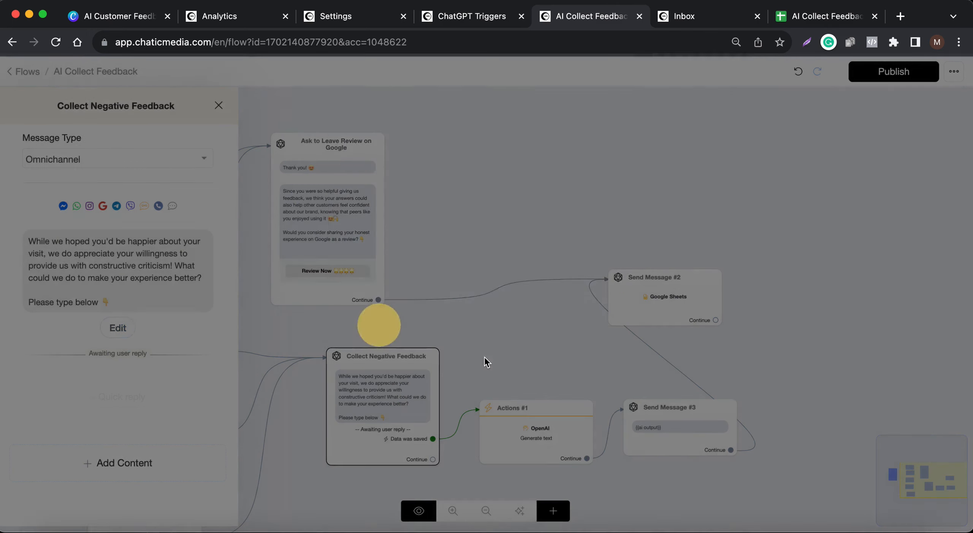
pyautogui.click(524, 425)
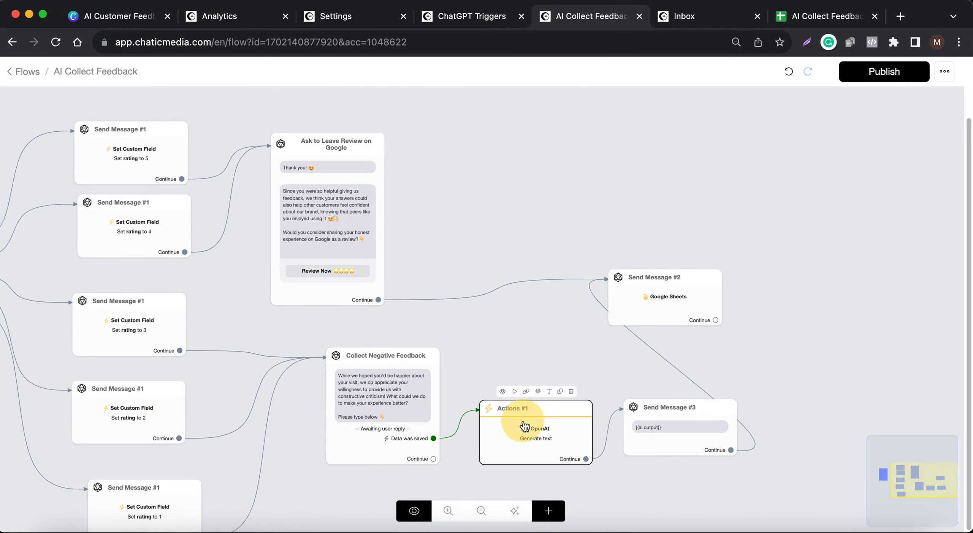
pyautogui.click(118, 161)
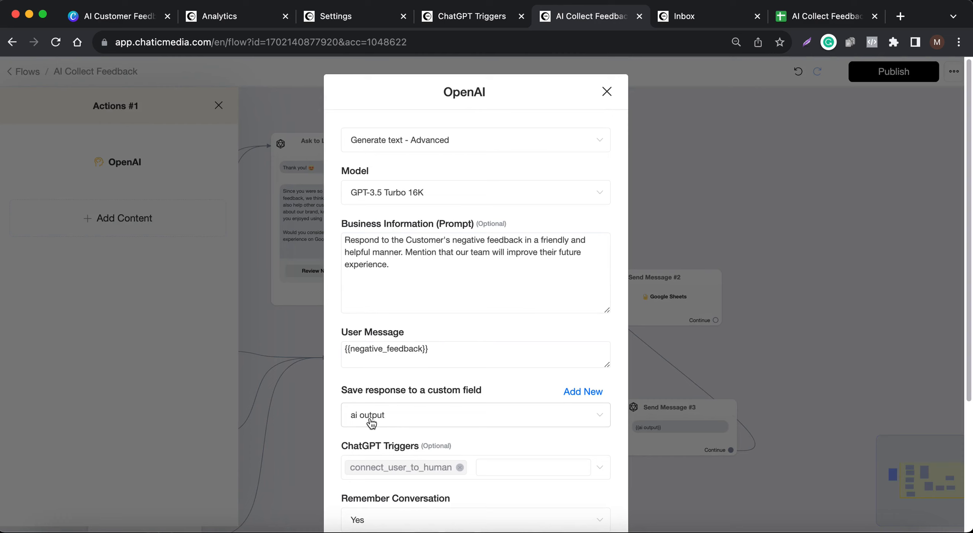
pyautogui.scroll(-5, 384, 410)
pyautogui.click(371, 497)
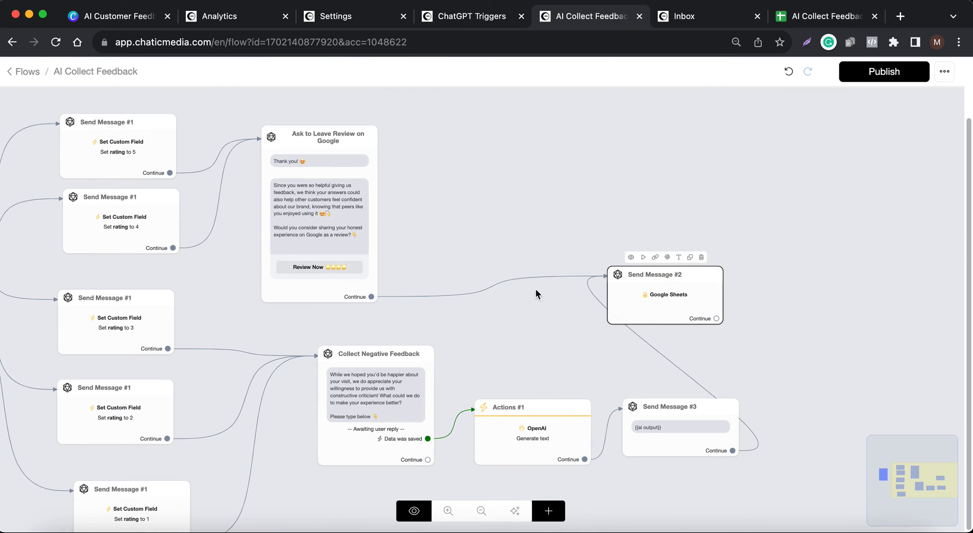
pyautogui.click(682, 298)
pyautogui.click(152, 243)
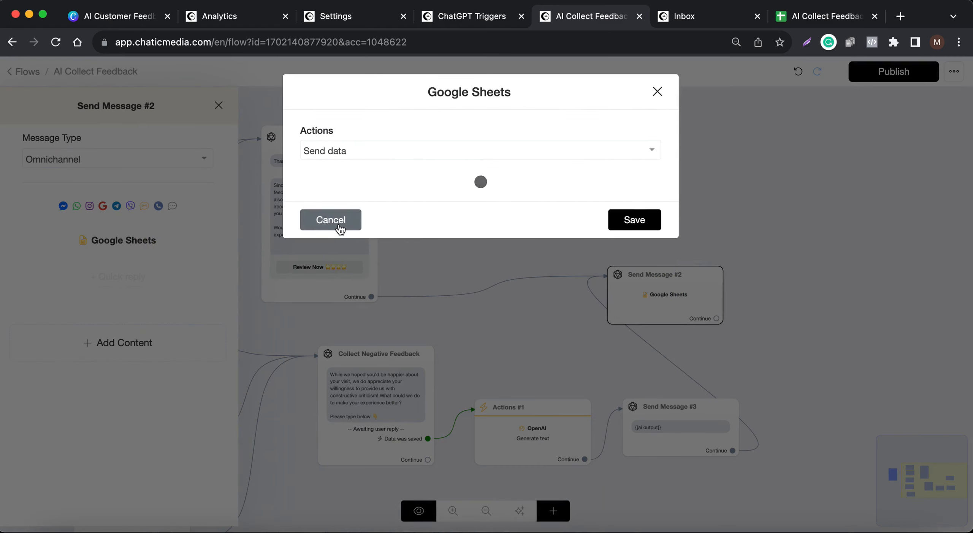
pyautogui.click(351, 233)
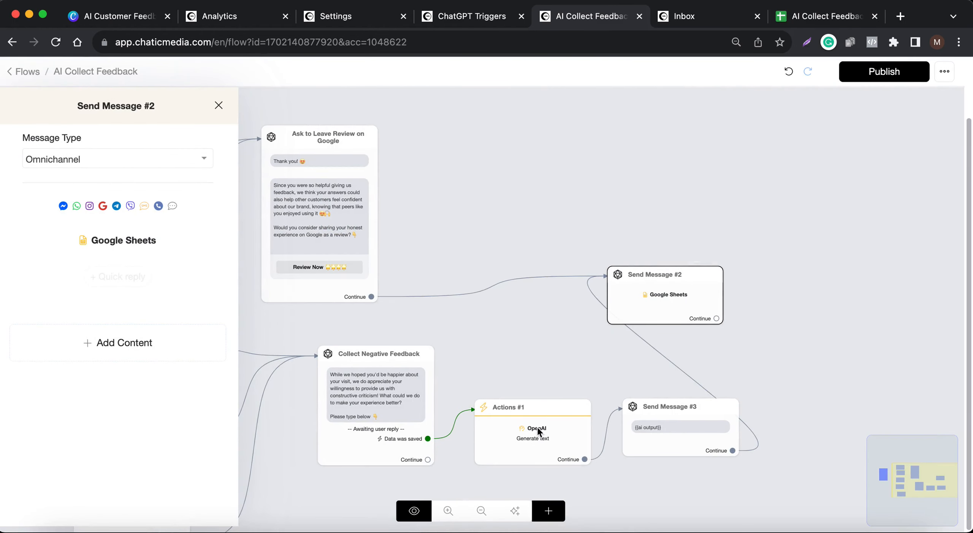
# Step: Add a Notify Admins action below OpenAI in the Actions #1 node and select the admin to notify
pyautogui.click(527, 429)
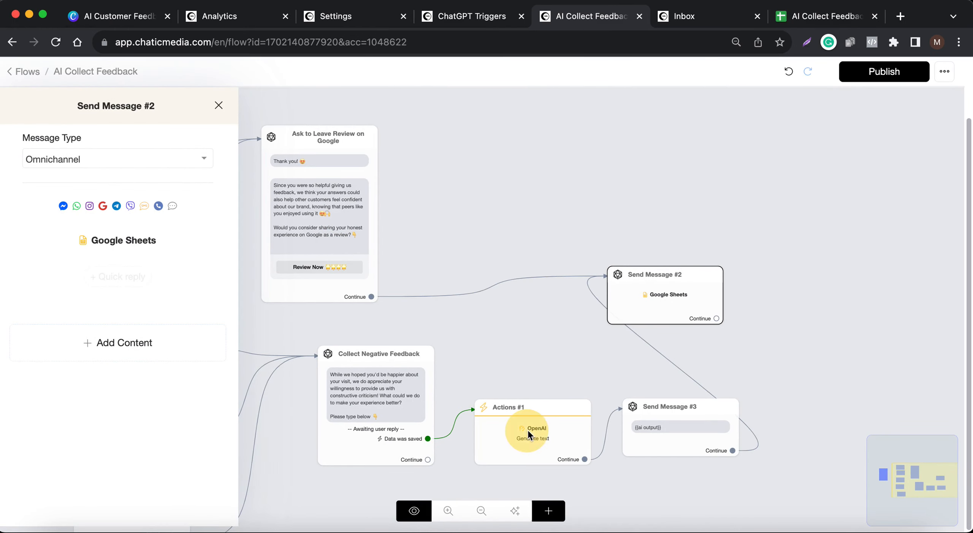
pyautogui.click(116, 239)
pyautogui.click(72, 254)
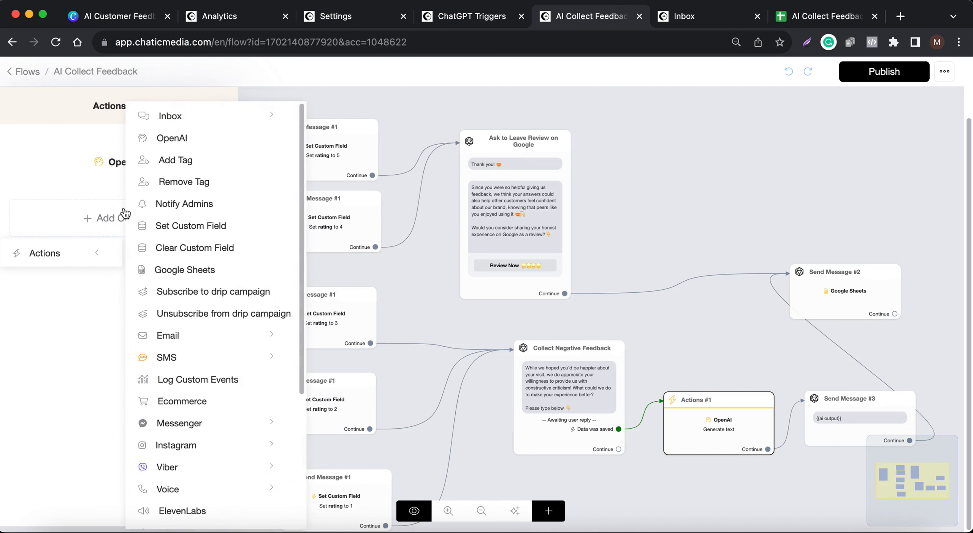
pyautogui.click(193, 117)
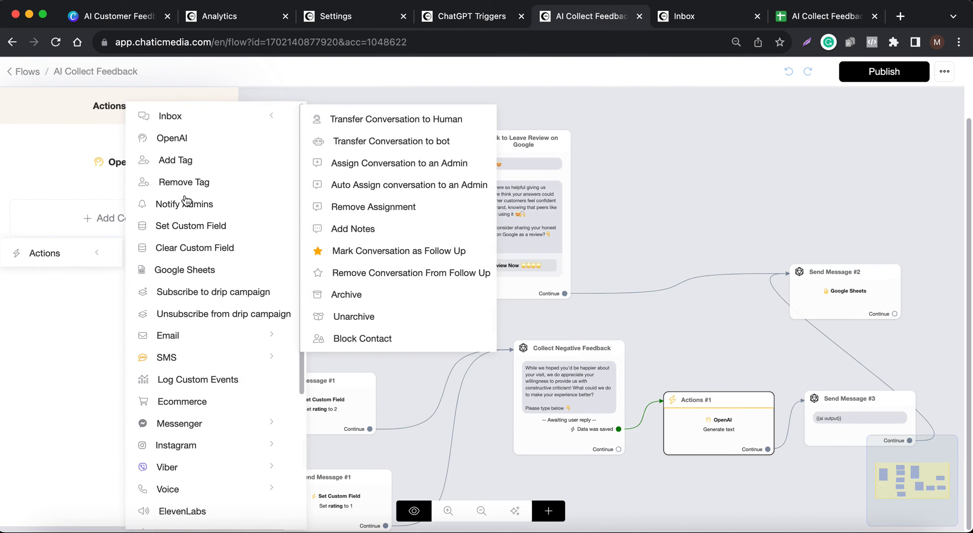
pyautogui.click(183, 211)
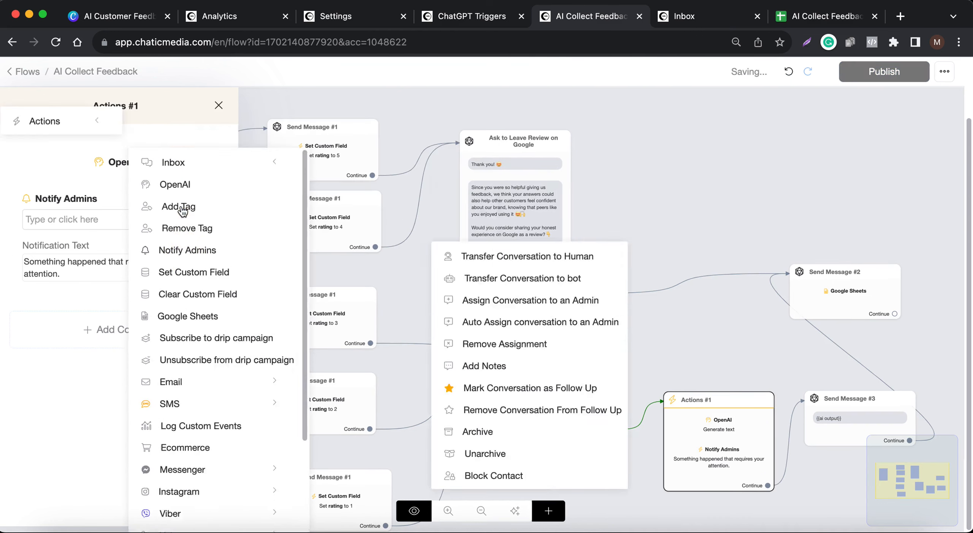
pyautogui.click(207, 221)
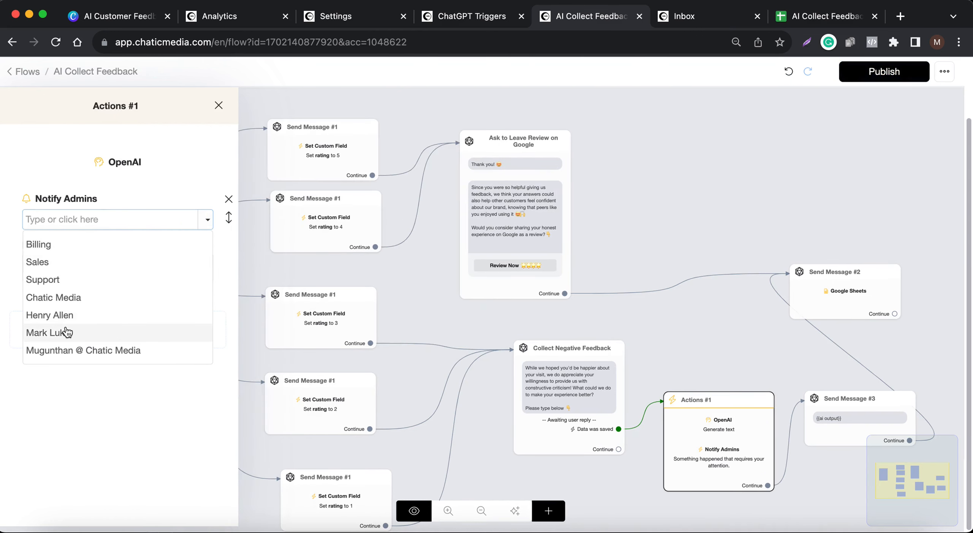
pyautogui.click(67, 349)
# Step: Replace the admin notification text with "{{full_name}} has a negative experience - {{negative_feedback}}"
pyautogui.click(75, 271)
pyautogui.tripleClick(53, 265)
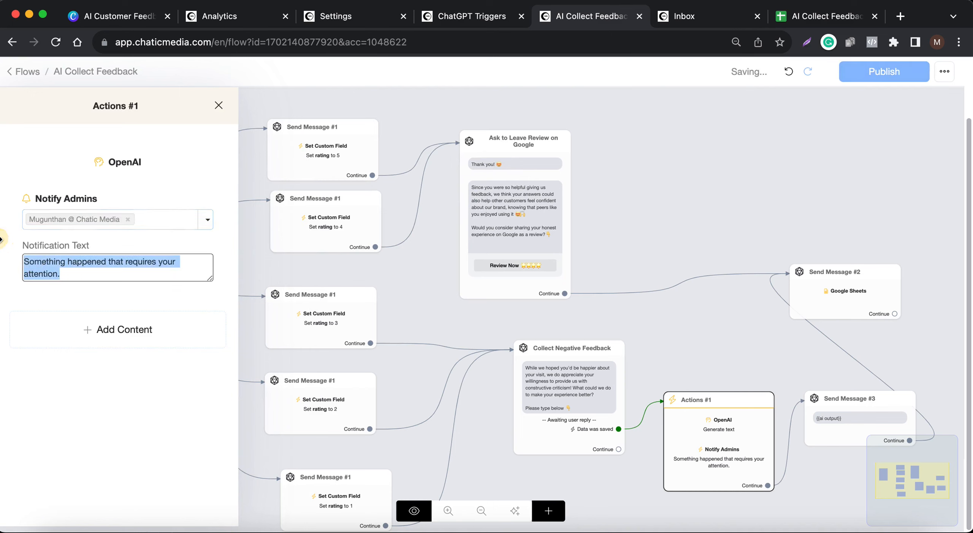
pyautogui.write('{ful')
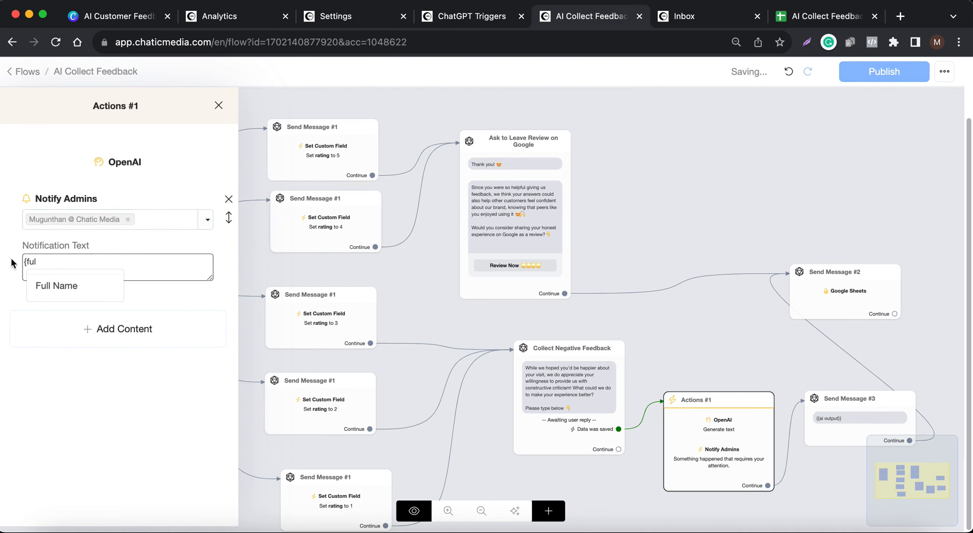
pyautogui.click(51, 286)
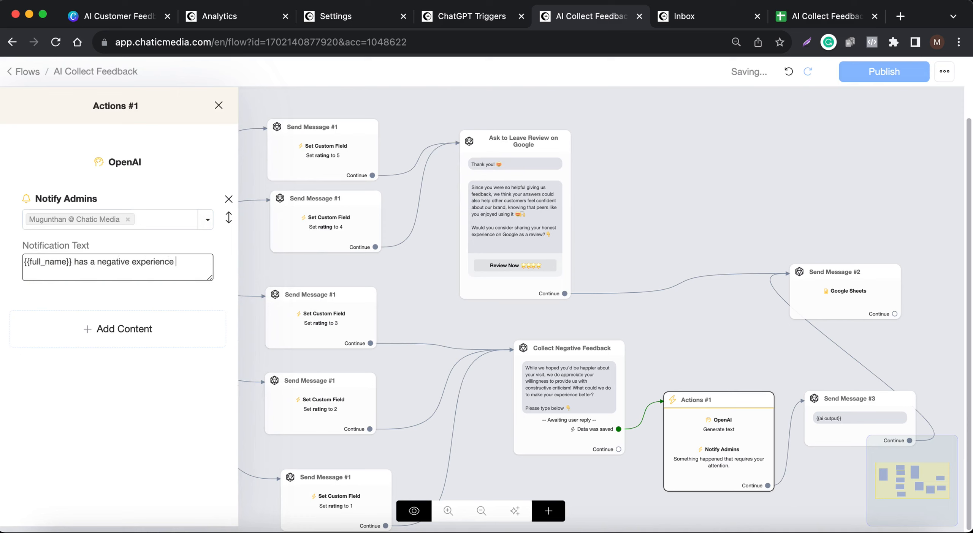
pyautogui.write('{neg')
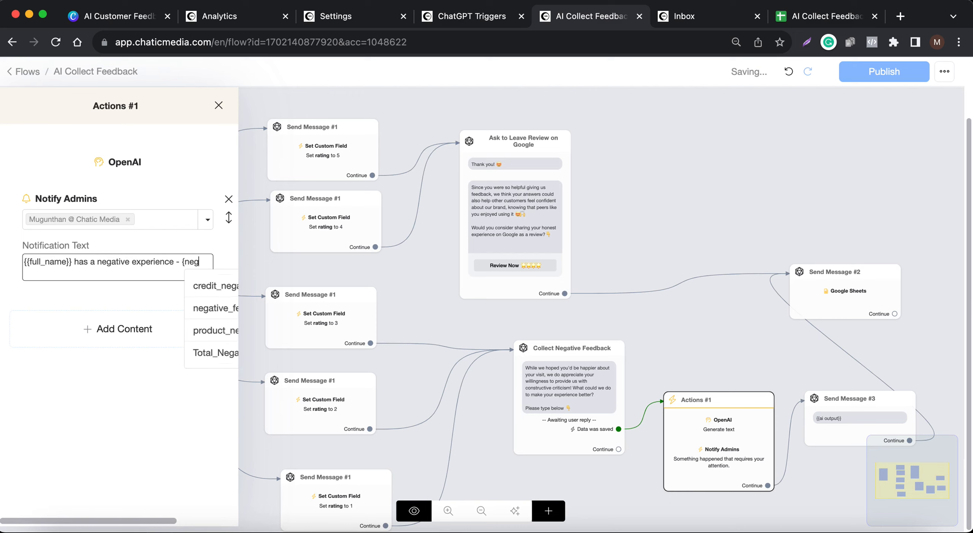
pyautogui.click(214, 308)
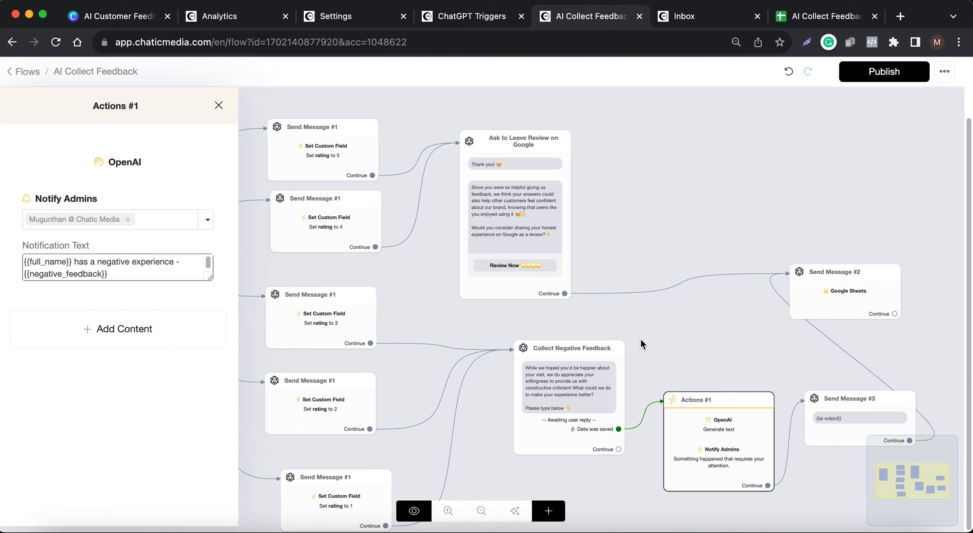
# Step: Close the Actions #1 settings and publish the AI Collect Feedback flow
pyautogui.click(663, 338)
pyautogui.click(876, 78)
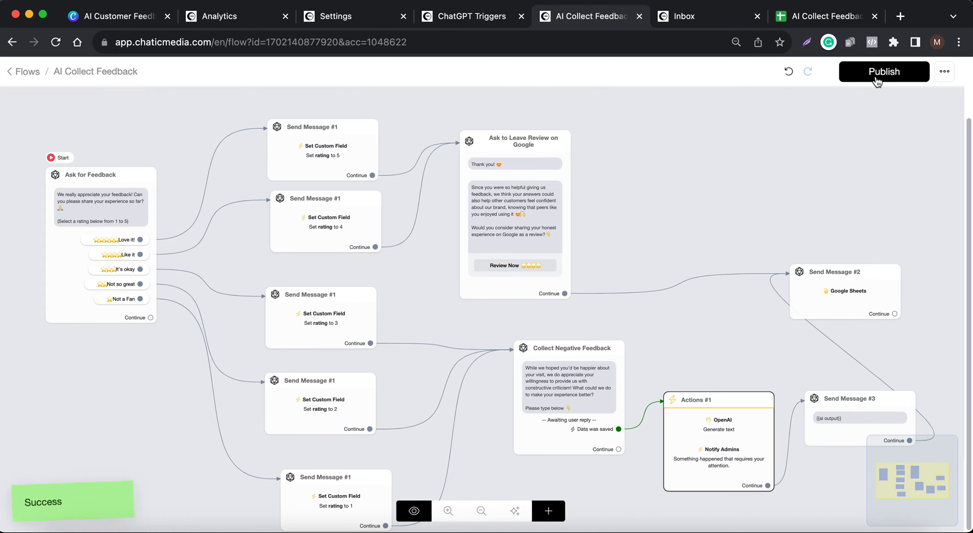
pyautogui.moveTo(693, 455)
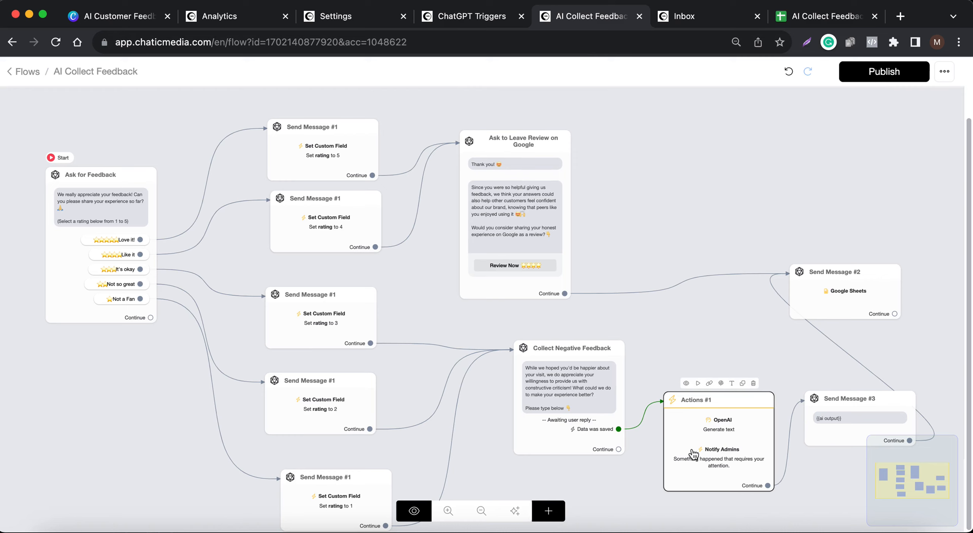
pyautogui.click(888, 72)
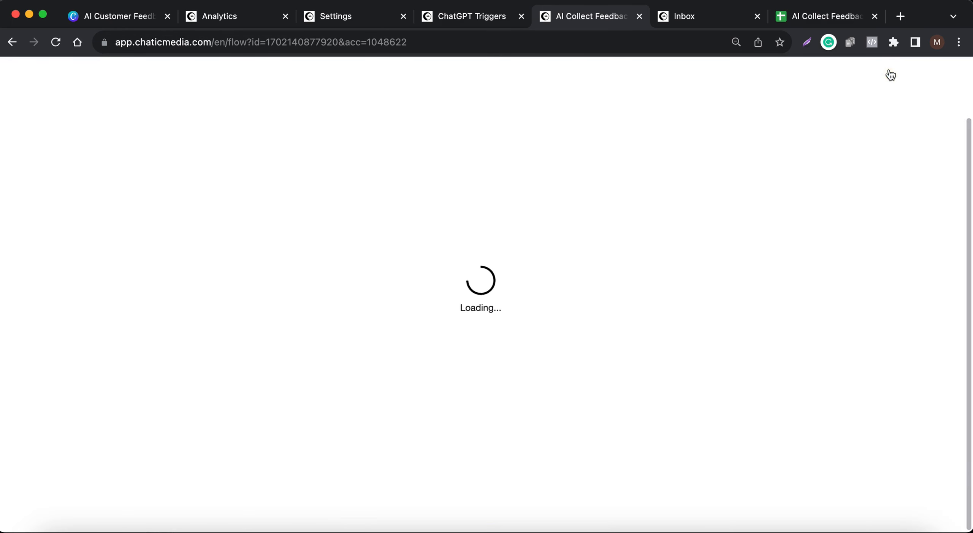
# Step: Open the Instagram test conversation in the Inbox, reload the page and review its latest messages
pyautogui.click(701, 16)
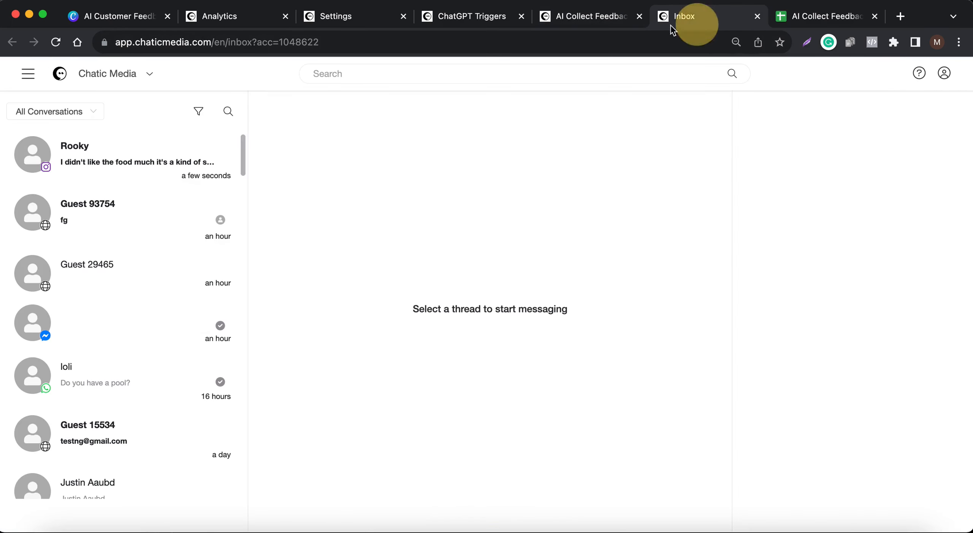
pyautogui.click(95, 152)
pyautogui.click(56, 43)
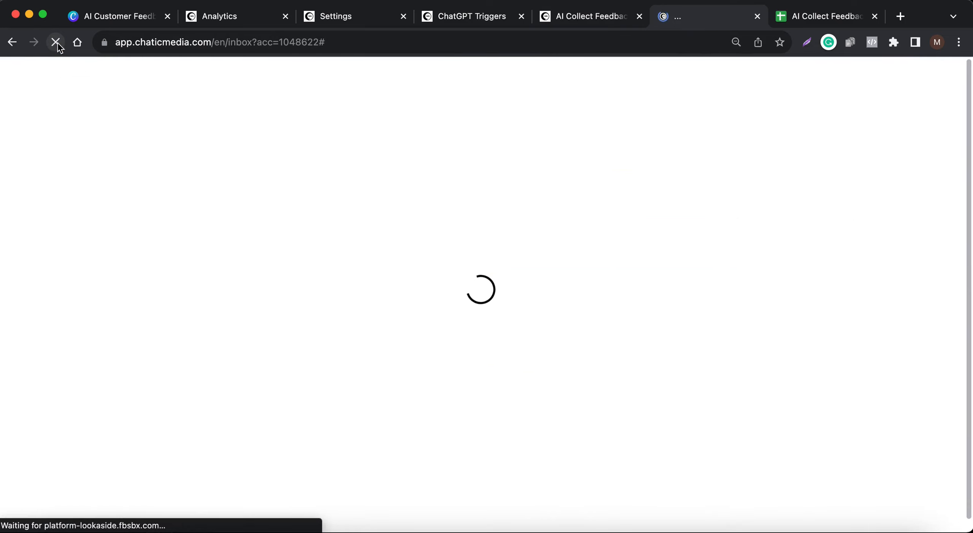
pyautogui.scroll(3, 524, 335)
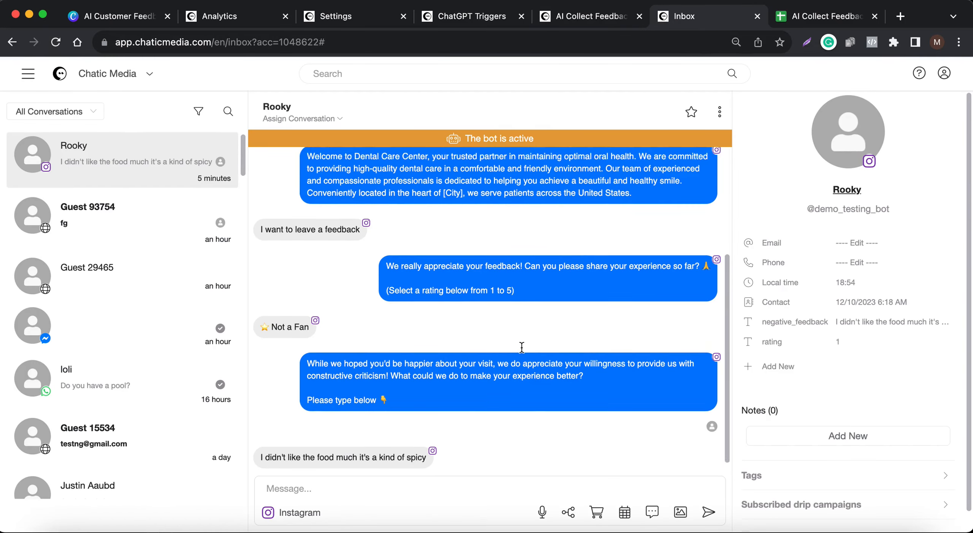
pyautogui.scroll(-1, 803, 318)
pyautogui.scroll(-3, 463, 331)
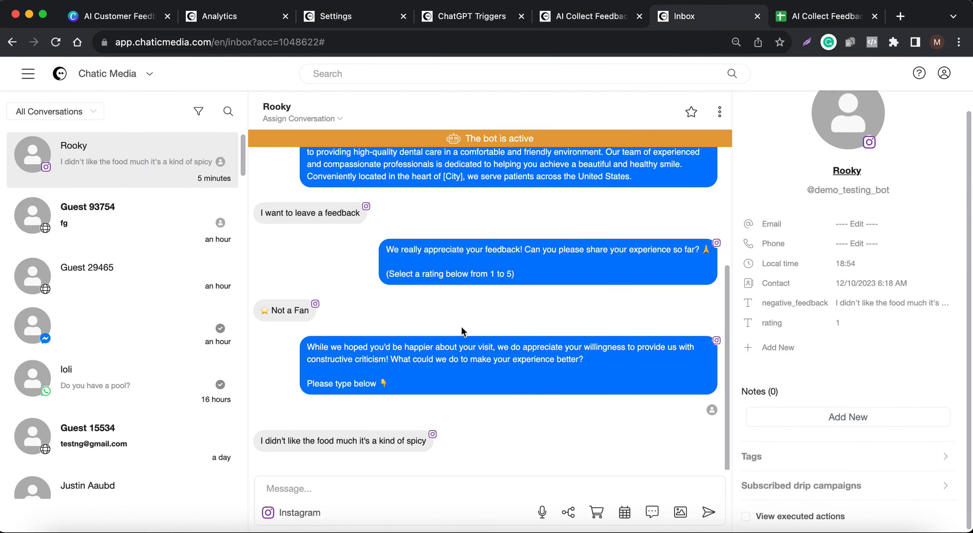
# Step: Send the AI Collect Feedback flow to the open Instagram conversation
pyautogui.click(568, 513)
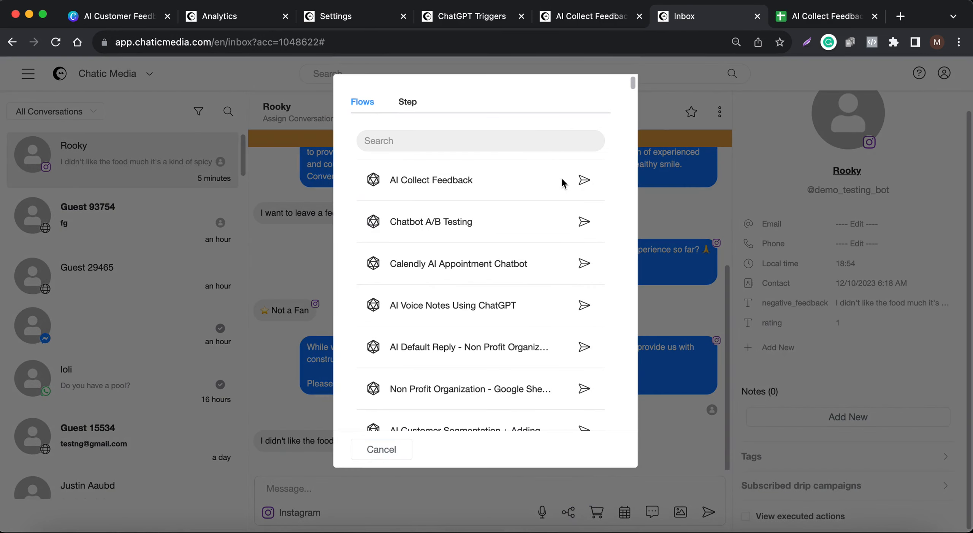
pyautogui.click(584, 181)
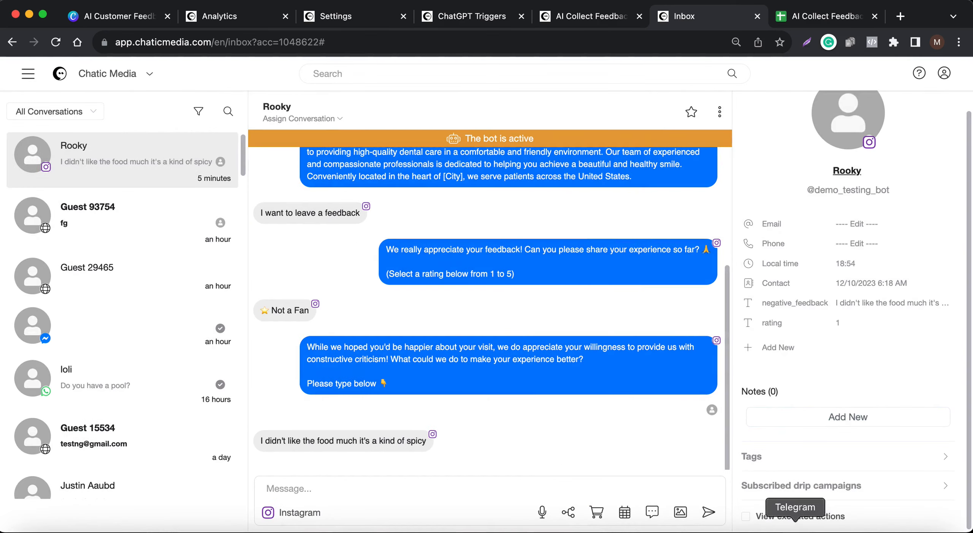
pyautogui.click(566, 512)
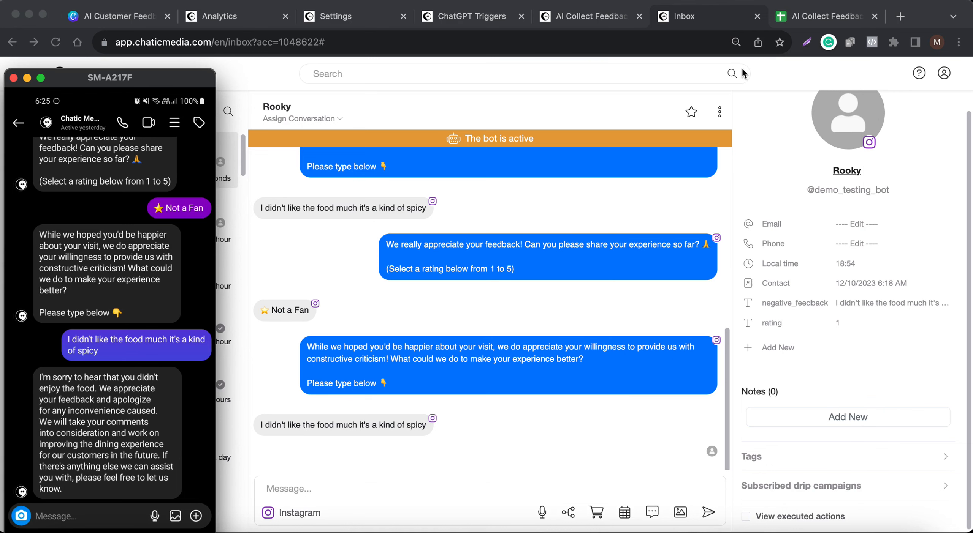
# Step: Switch to the AI Collect Feedback spreadsheet and check the name, star rating and negative feedback recorded in row 3
pyautogui.click(795, 17)
pyautogui.click(438, 260)
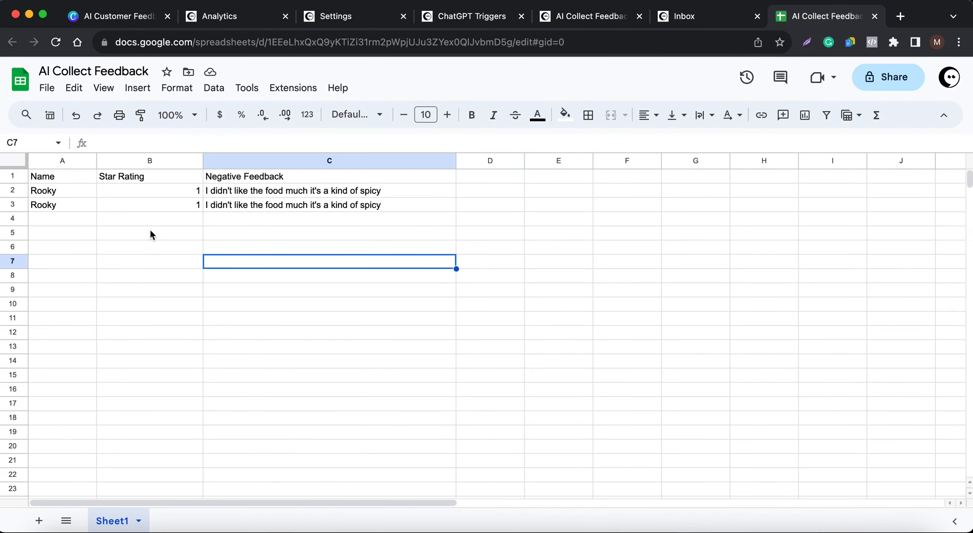
pyautogui.moveTo(43, 205); pyautogui.dragTo(262, 205)
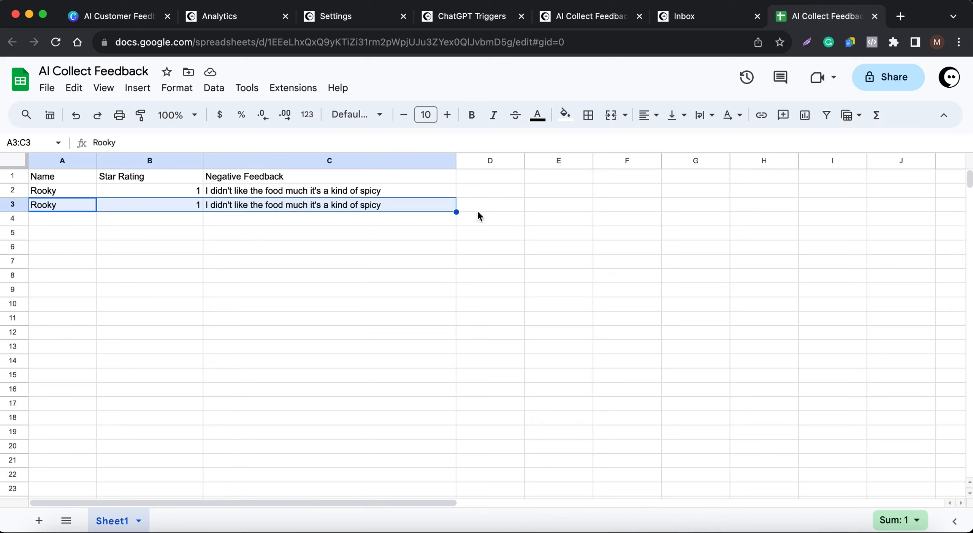
pyautogui.click(290, 207)
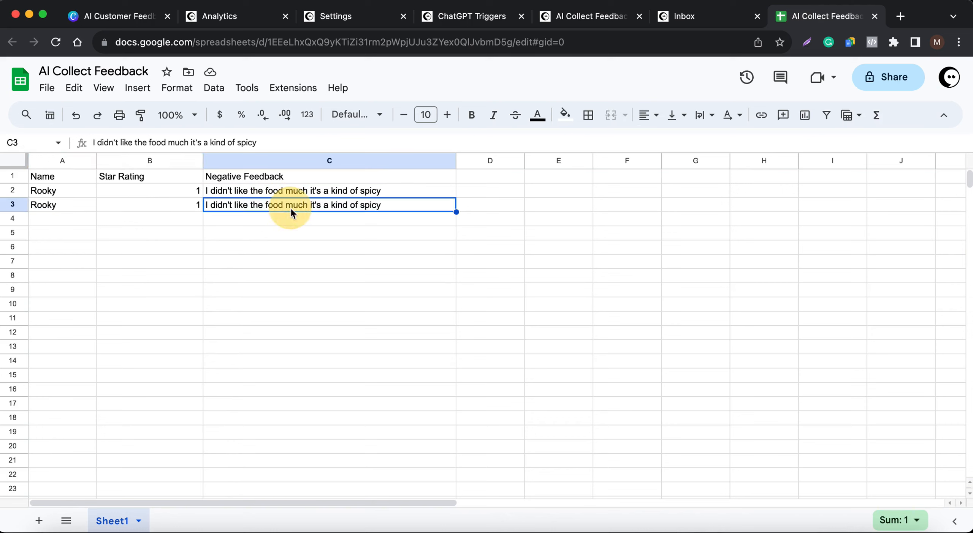
pyautogui.click(282, 263)
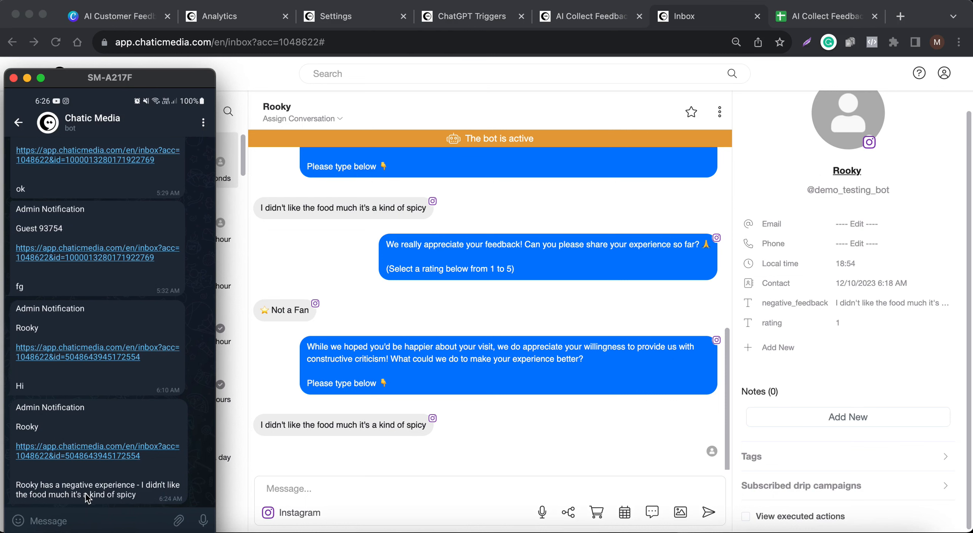
# Step: Review the "Not a Fan" reply in the Instagram conversation in the Inbox, and send the AI Collect Feedback flow again
pyautogui.click(412, 462)
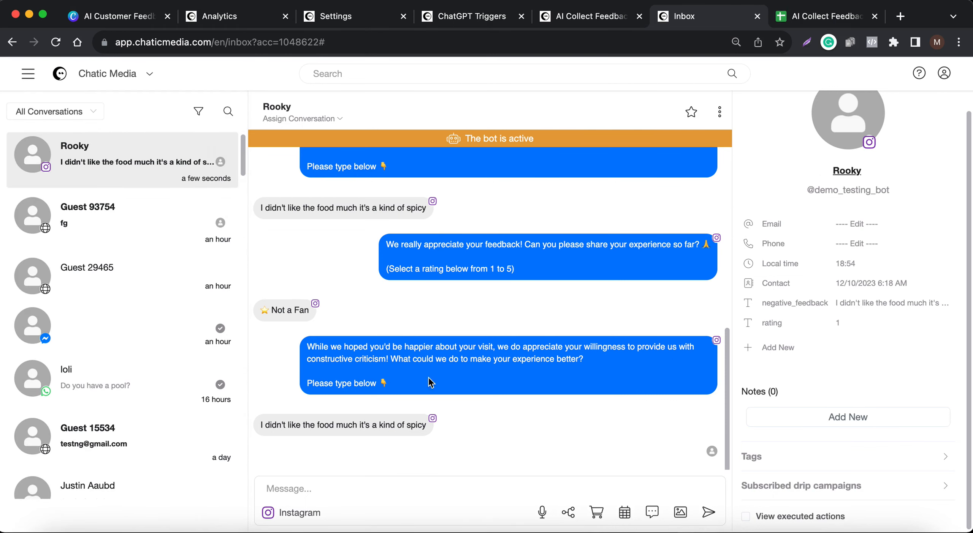
pyautogui.scroll(2, 335, 406)
pyautogui.moveTo(263, 379); pyautogui.dragTo(314, 378)
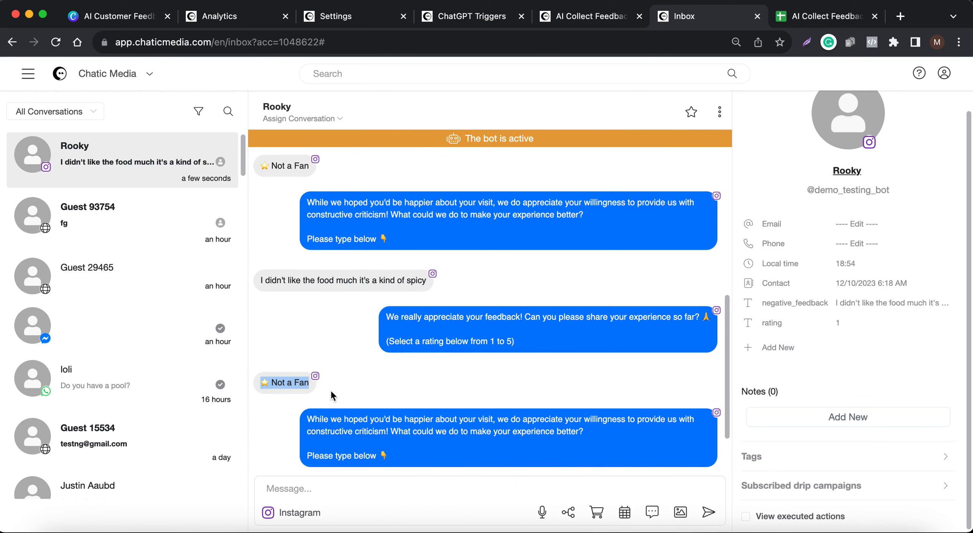
pyautogui.click(568, 513)
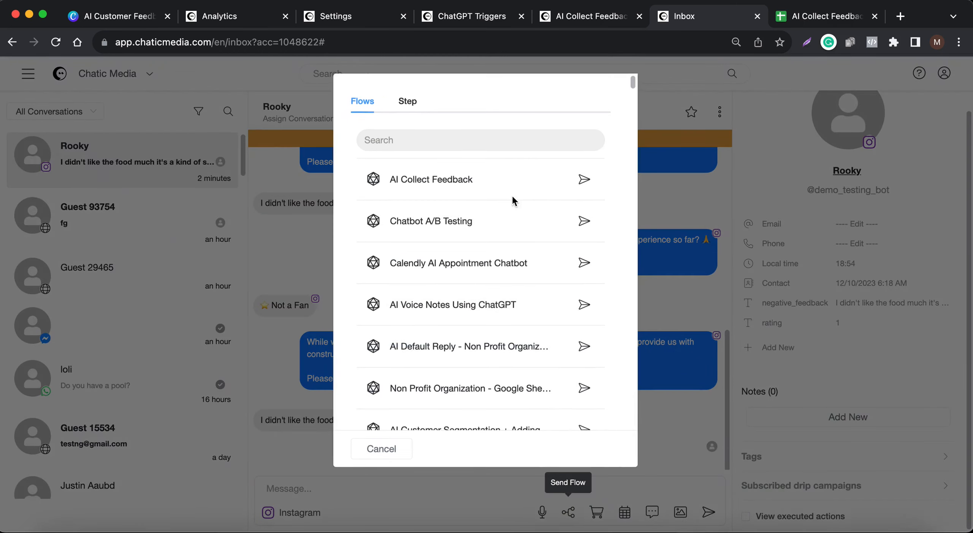
pyautogui.click(583, 180)
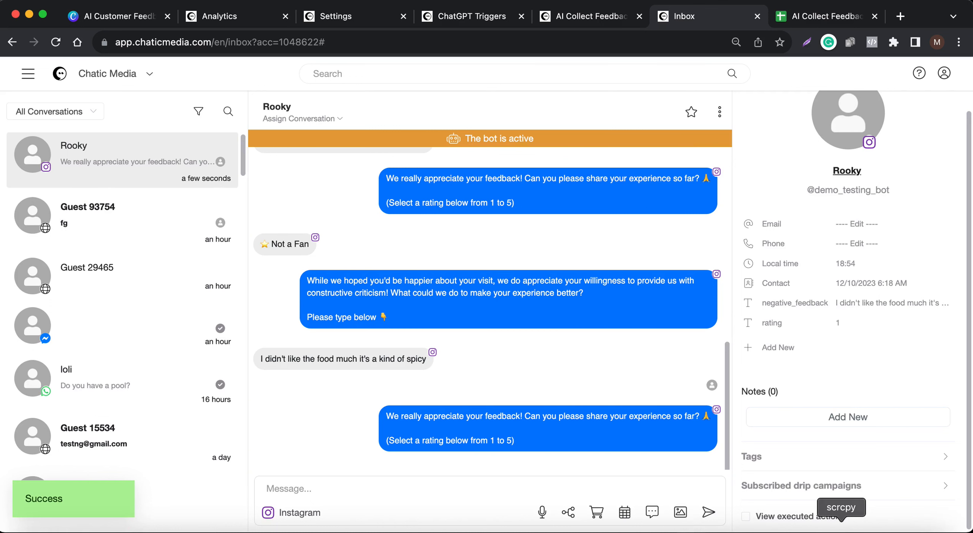
# Step: In the mirrored phone's Instagram chat, answer with the five-star "Love it!" rating and open the Google review form through Review Now
pyautogui.click(841, 530)
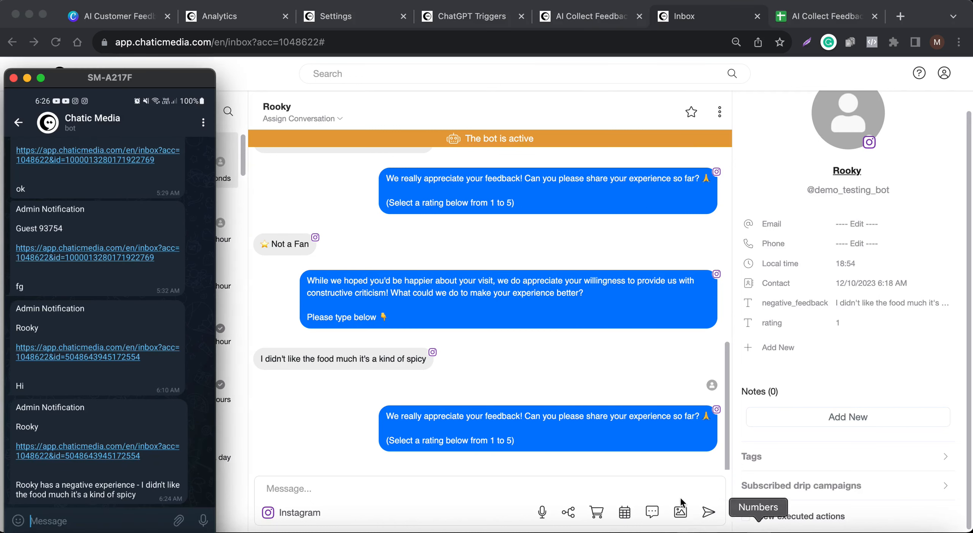
pyautogui.click(465, 382)
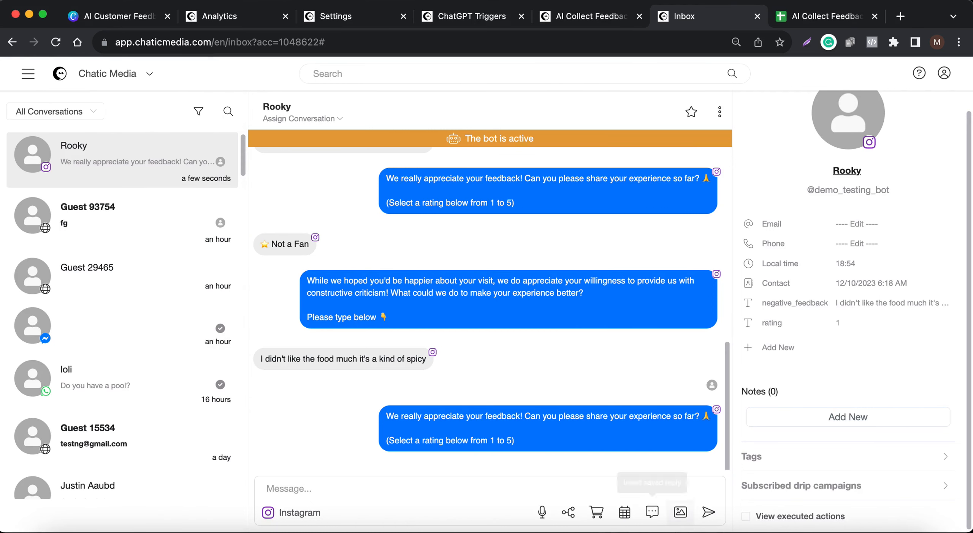
pyautogui.click(848, 531)
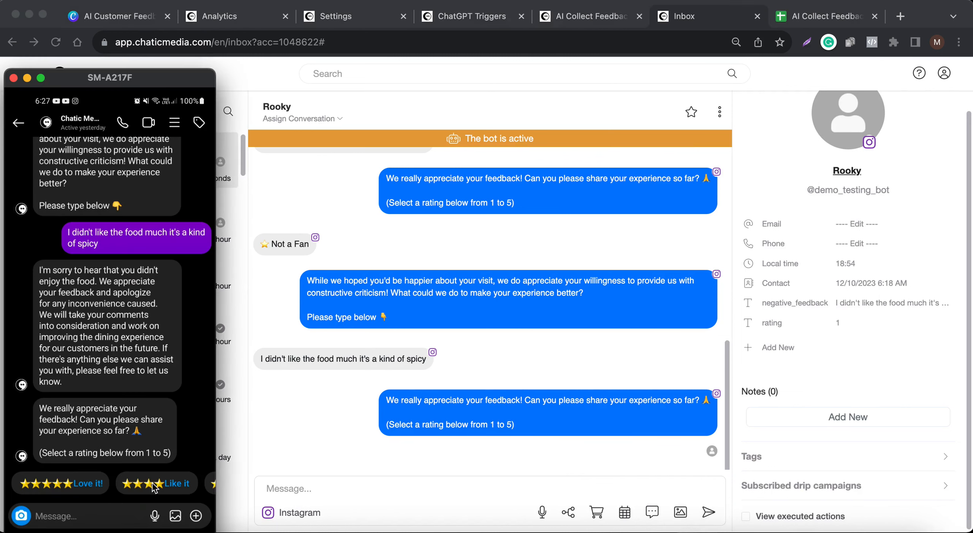
pyautogui.click(89, 484)
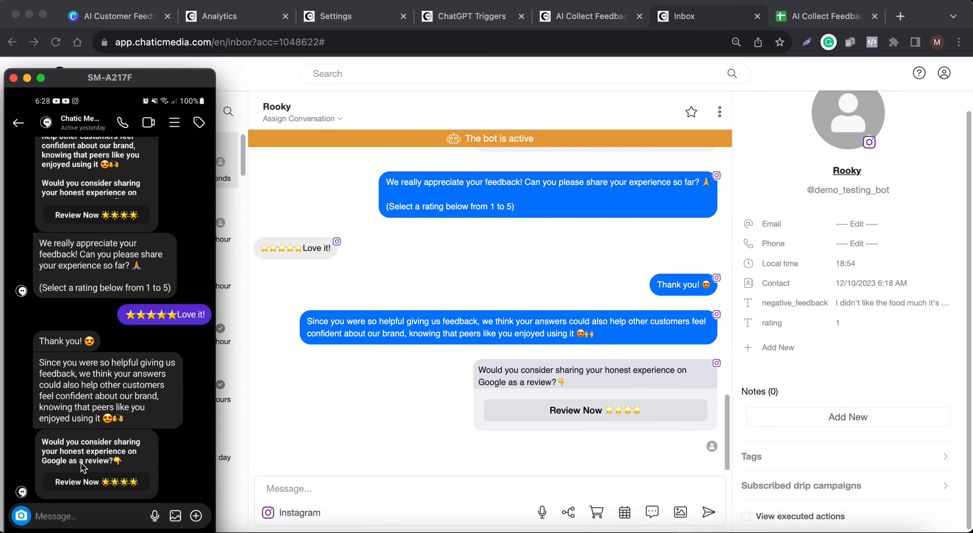
pyautogui.click(135, 480)
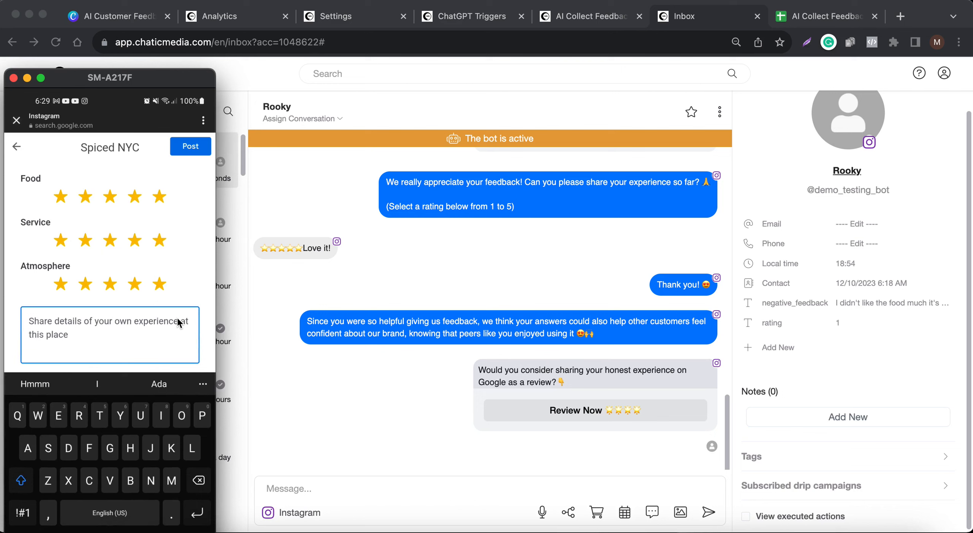
# Step: Leave the mirrored phone and switch to the AI Customer Feedback presentation in Canva
pyautogui.click(424, 253)
pyautogui.click(128, 23)
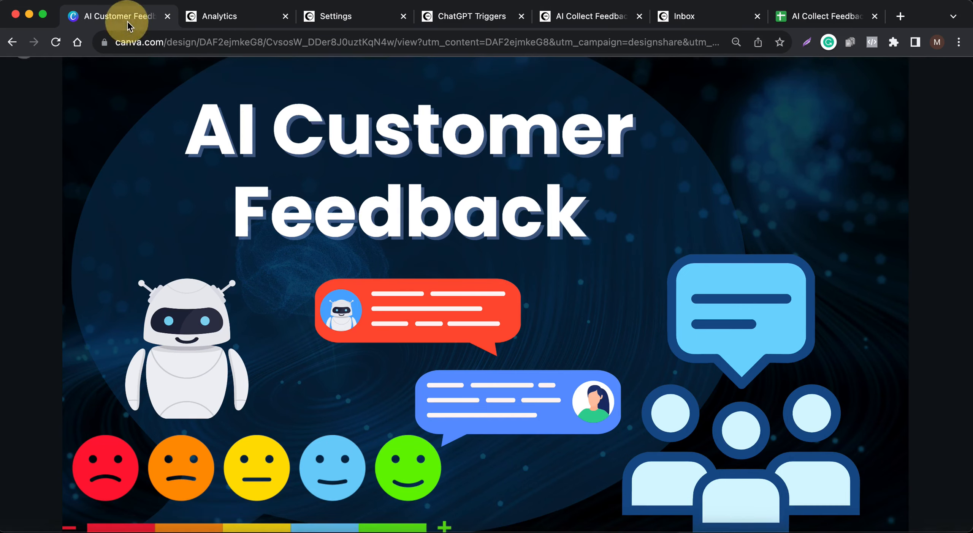